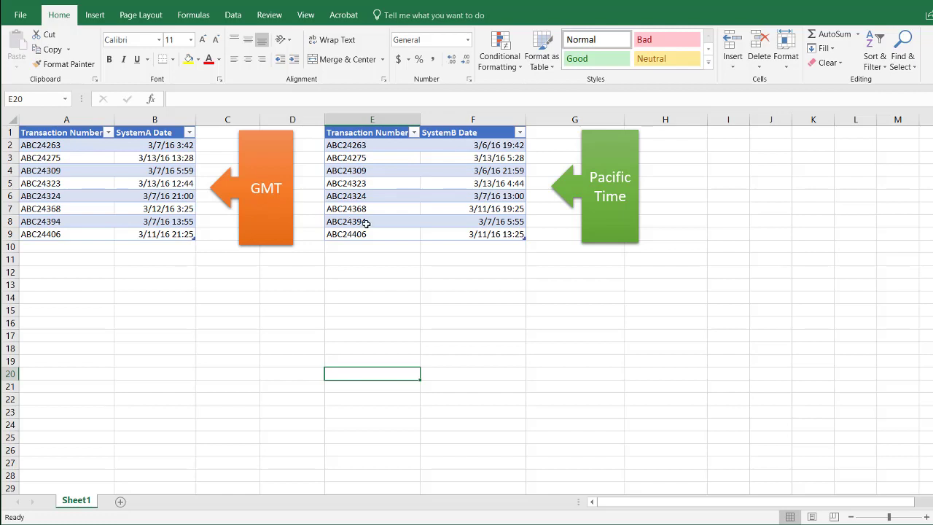
Compare the transaction numbers and dates in rows 2 to 5 of the GMT and Pacific Time tables
click(64, 145)
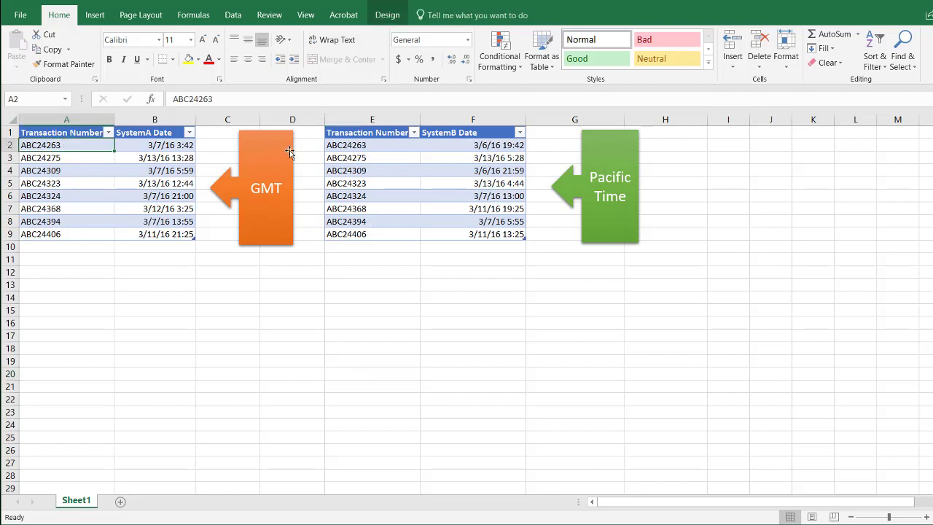
click(357, 146)
click(177, 146)
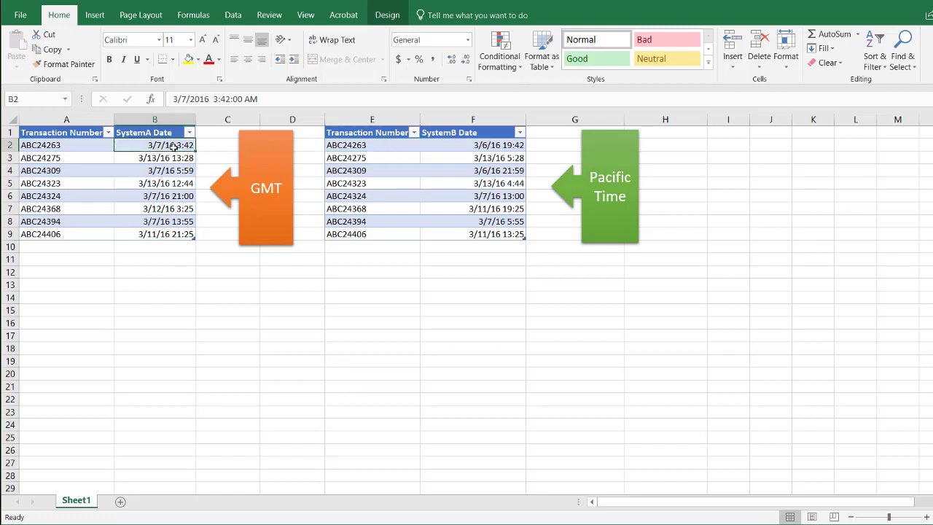
click(485, 145)
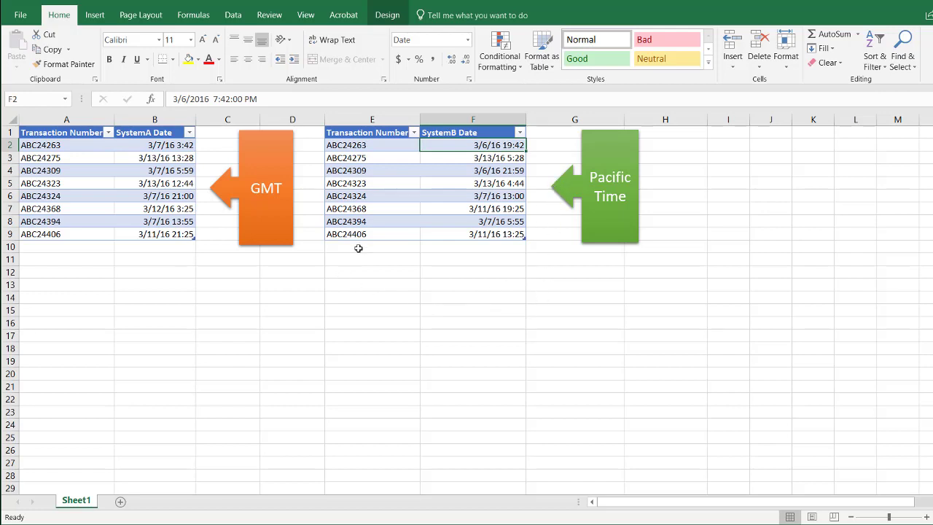
click(180, 146)
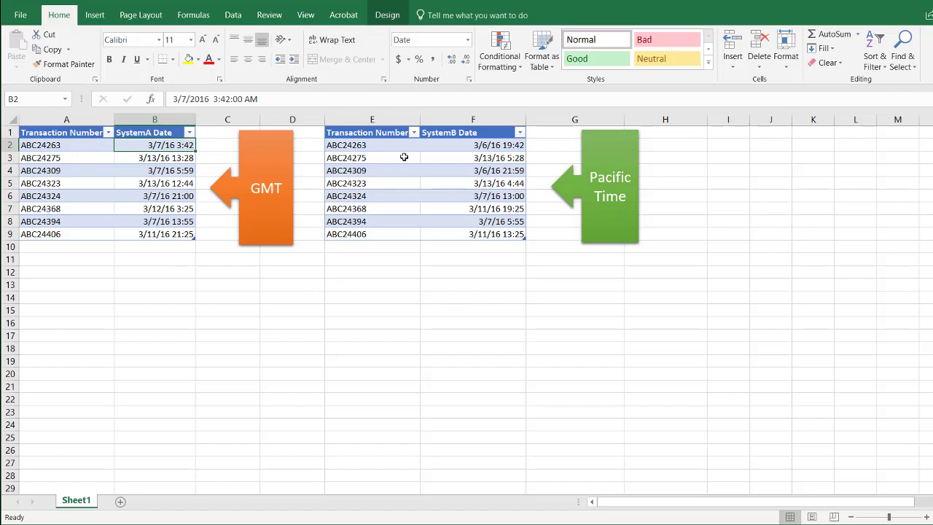
click(453, 147)
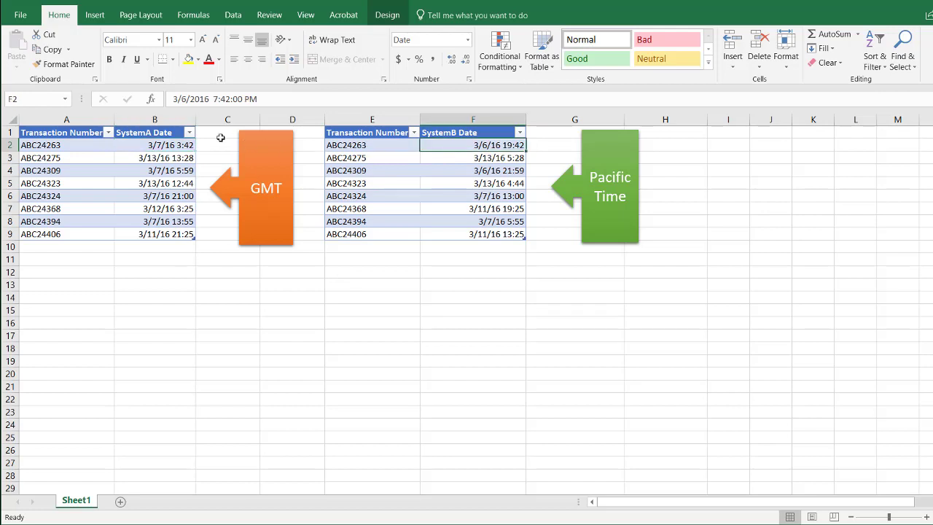
click(181, 145)
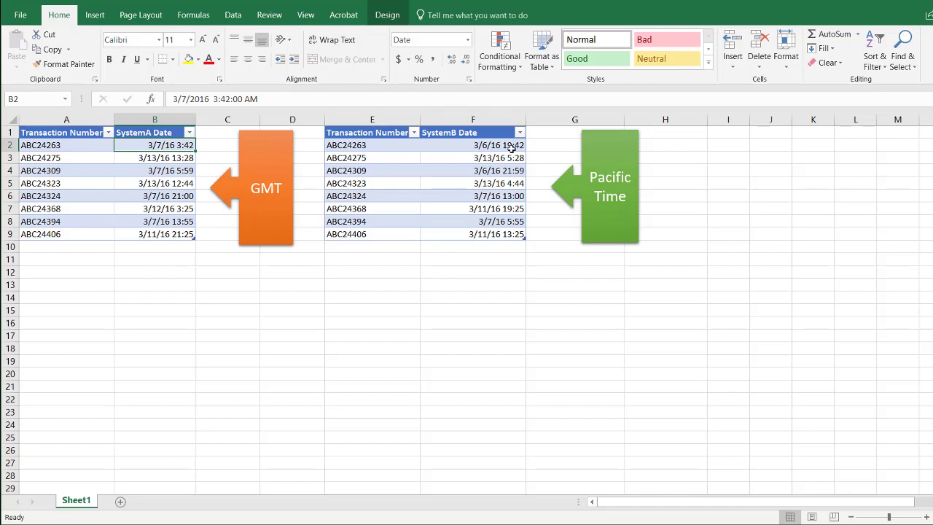
click(512, 145)
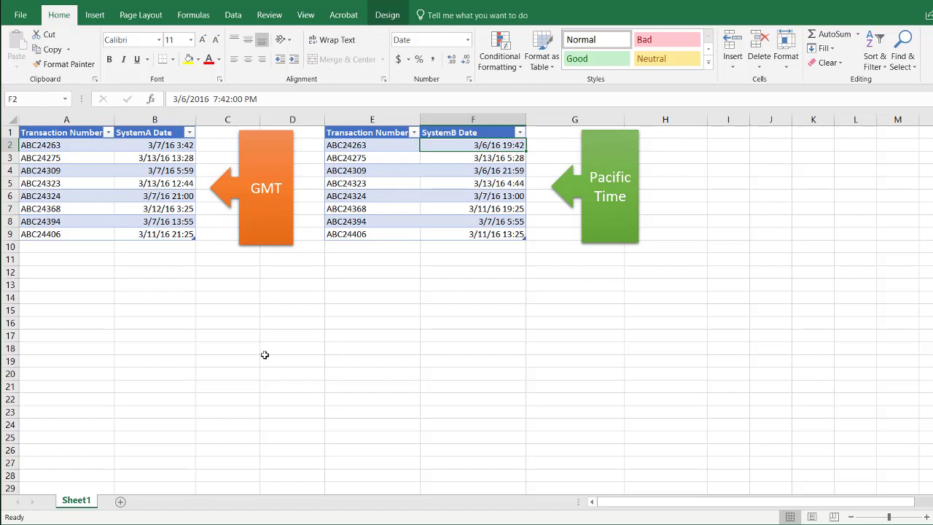
click(141, 170)
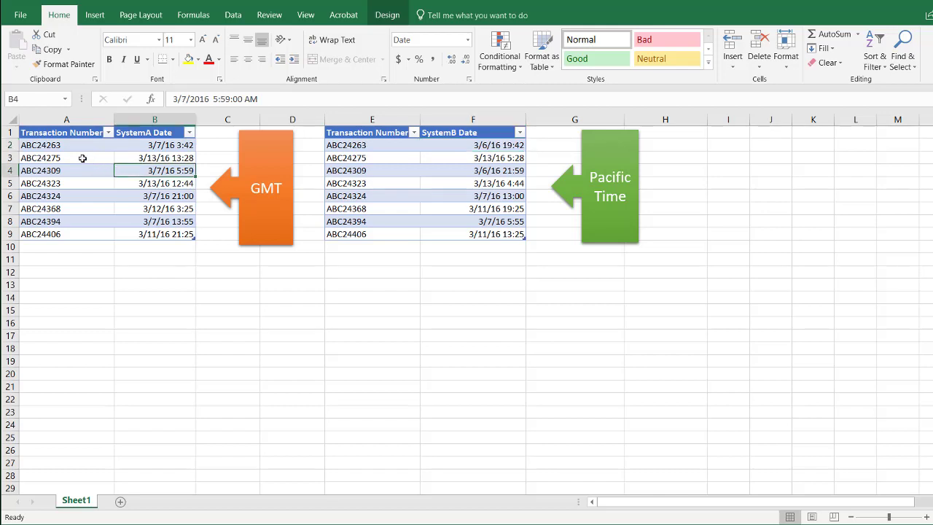
click(131, 187)
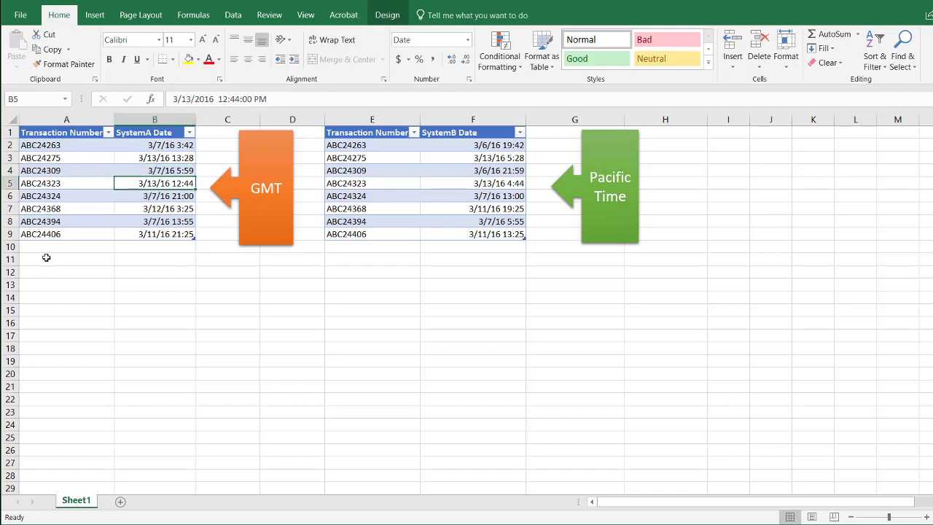
click(77, 181)
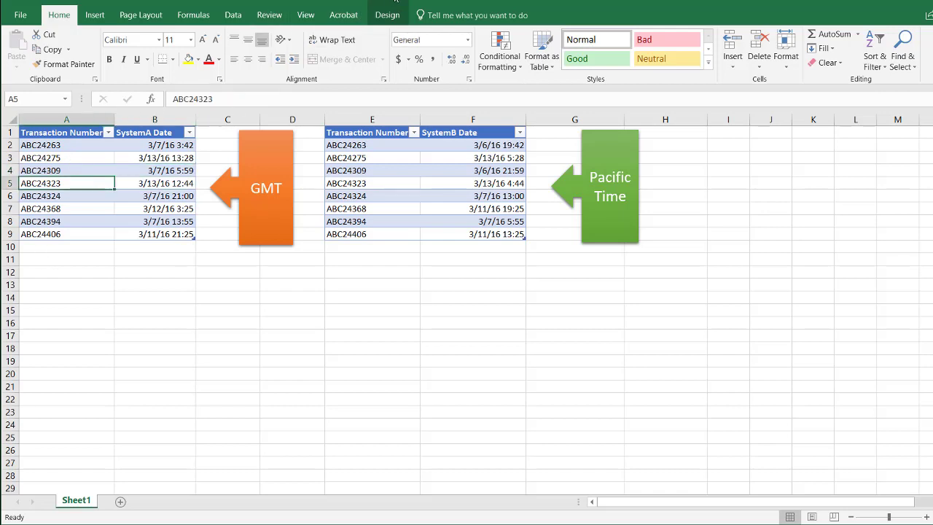
click(417, 184)
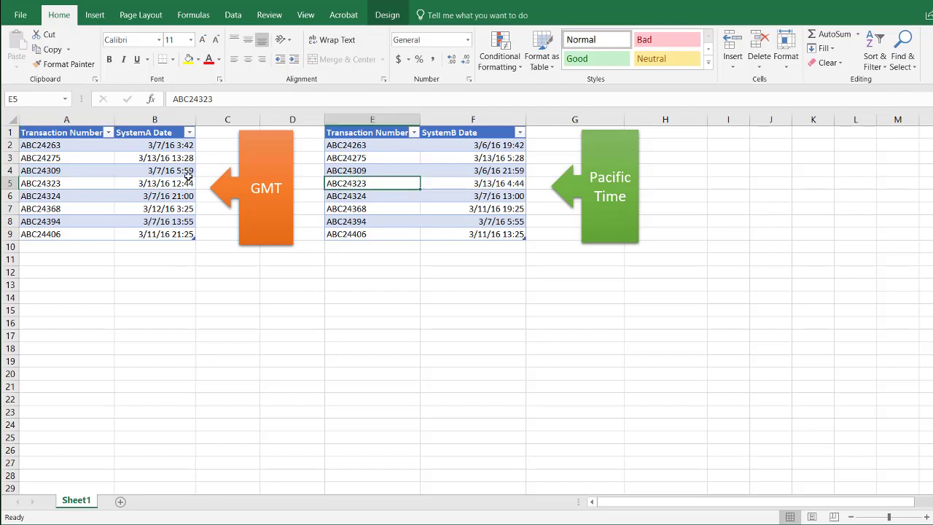
Import the GMT table into Power Query and load it as a connection-only query
click(91, 186)
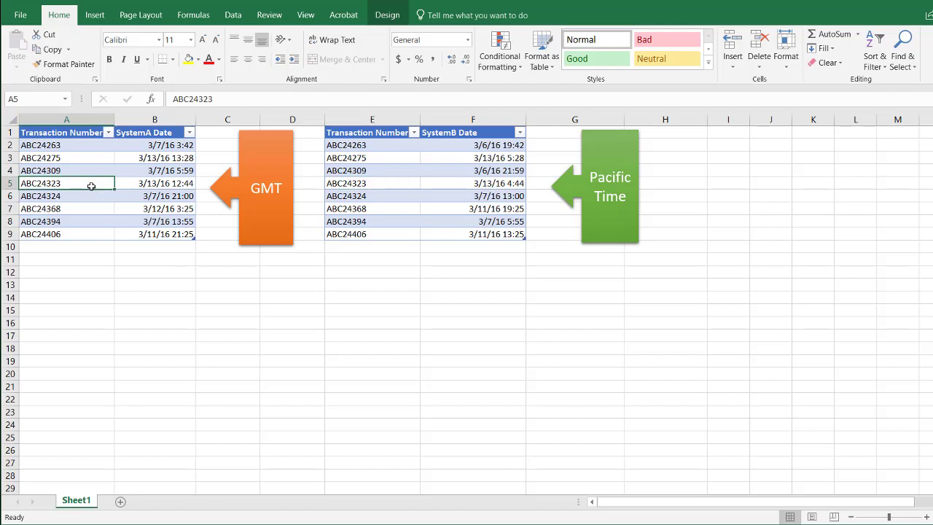
click(234, 16)
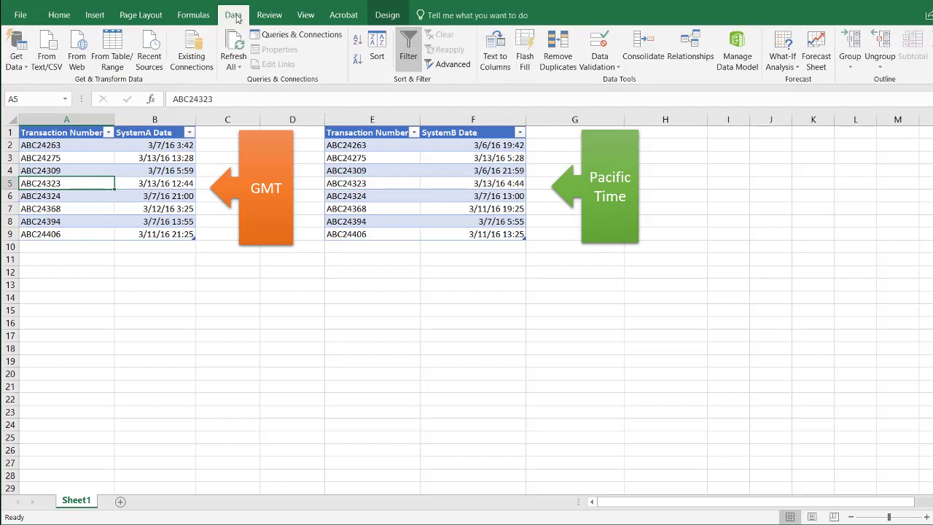
click(115, 56)
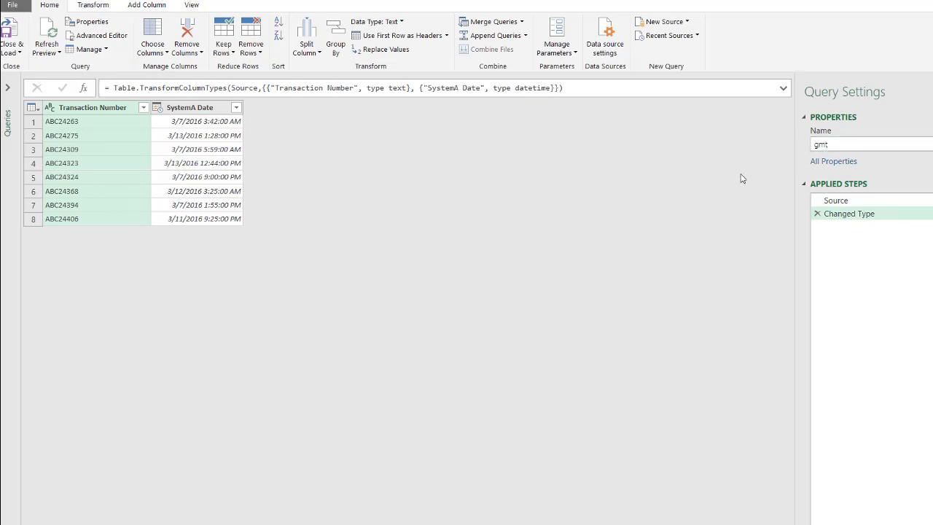
click(11, 50)
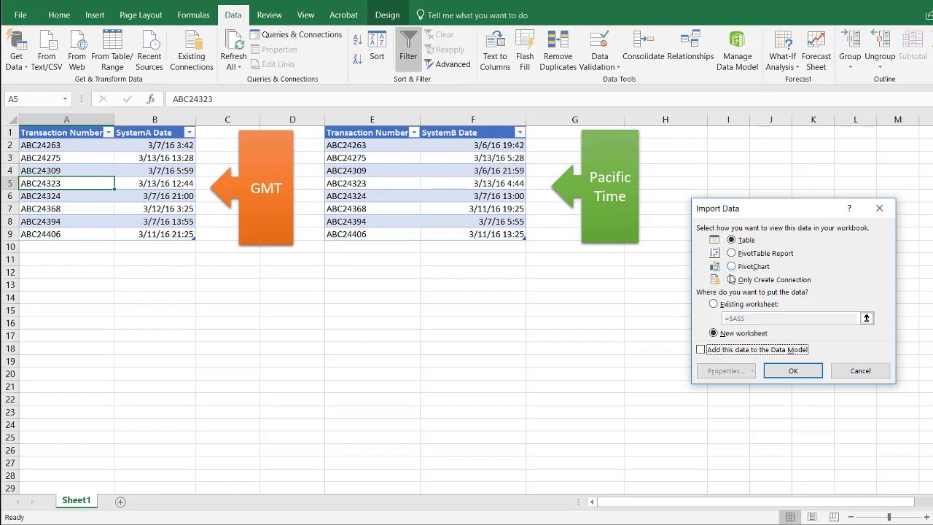
click(732, 279)
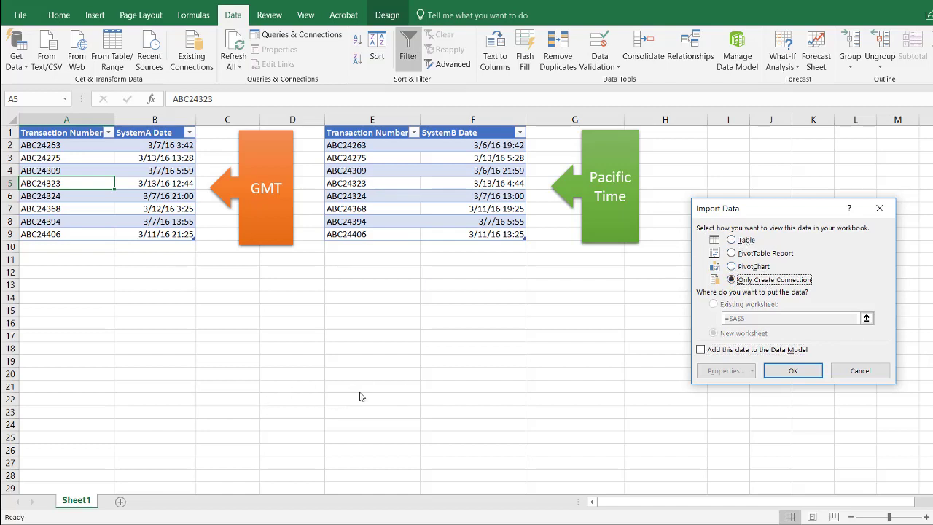
click(784, 369)
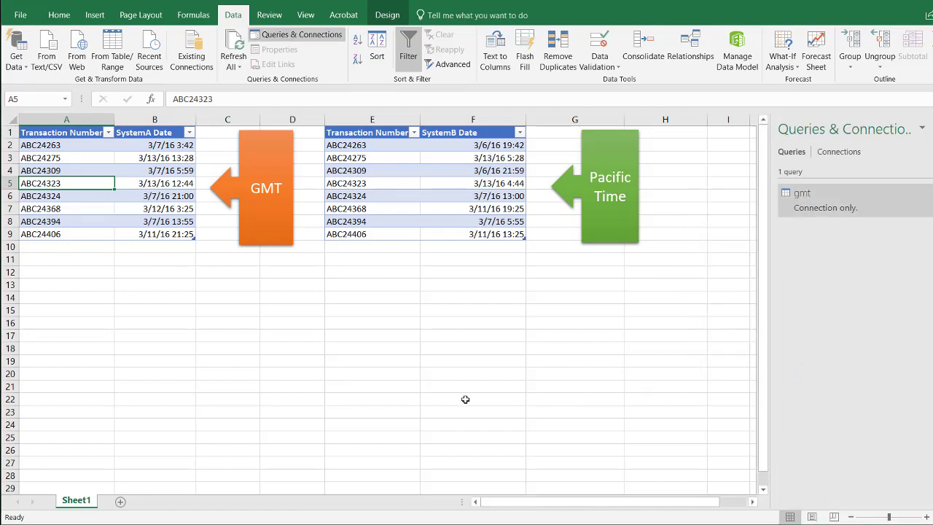
Check the GMT table's name and rename the Pacific Time table as pacifc
click(137, 181)
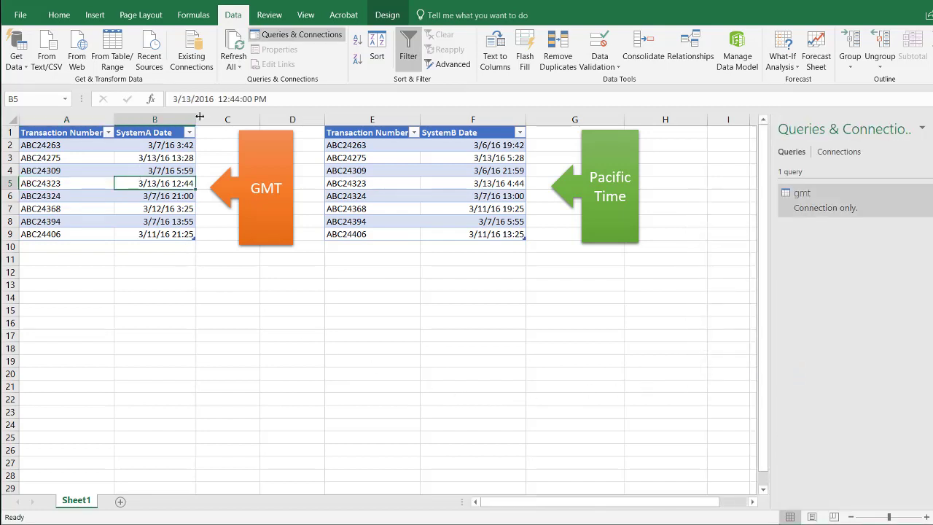
click(386, 16)
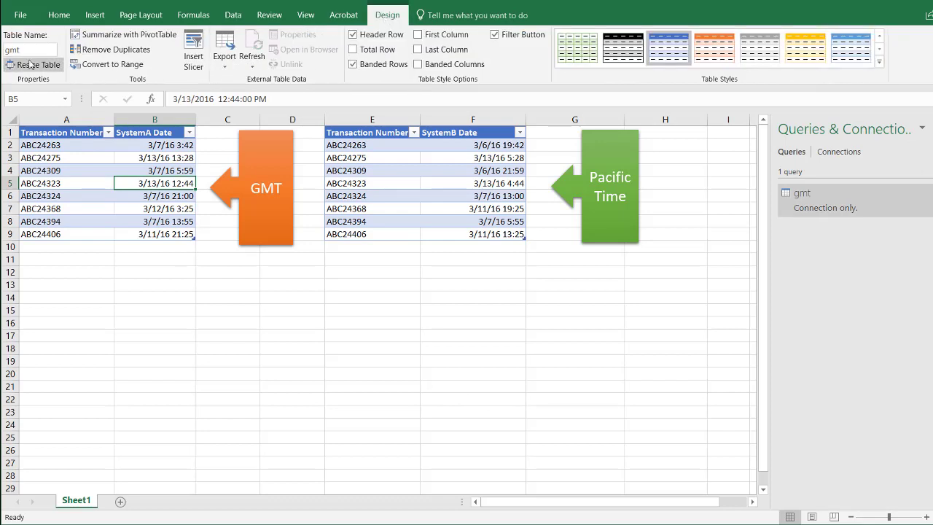
click(401, 173)
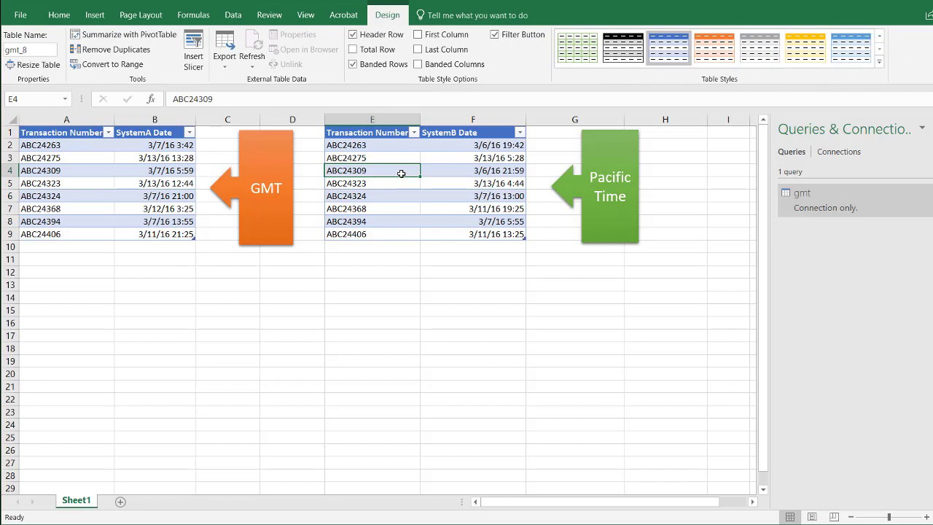
click(33, 51)
double_click(30, 49)
text(pacifc)
click(393, 198)
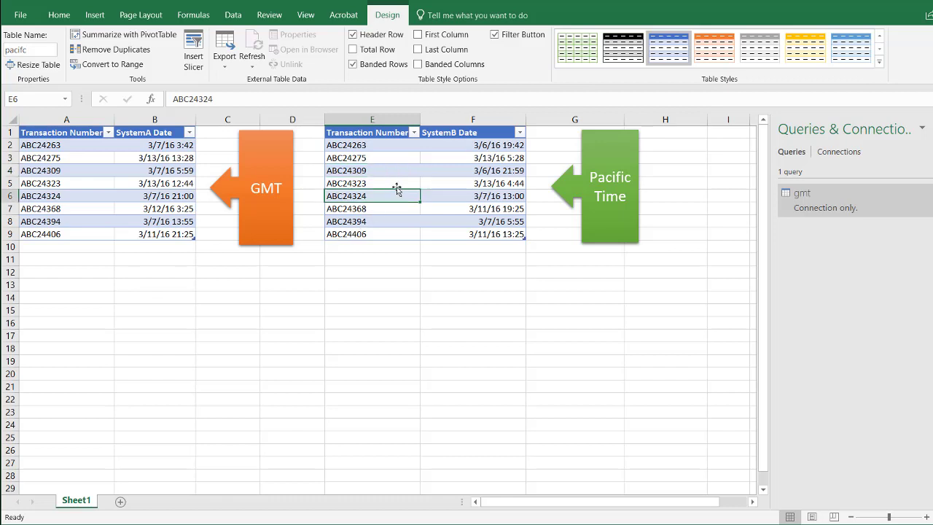
Import the pacifc table into Power Query and load it as a connection-only query
click(233, 14)
click(109, 48)
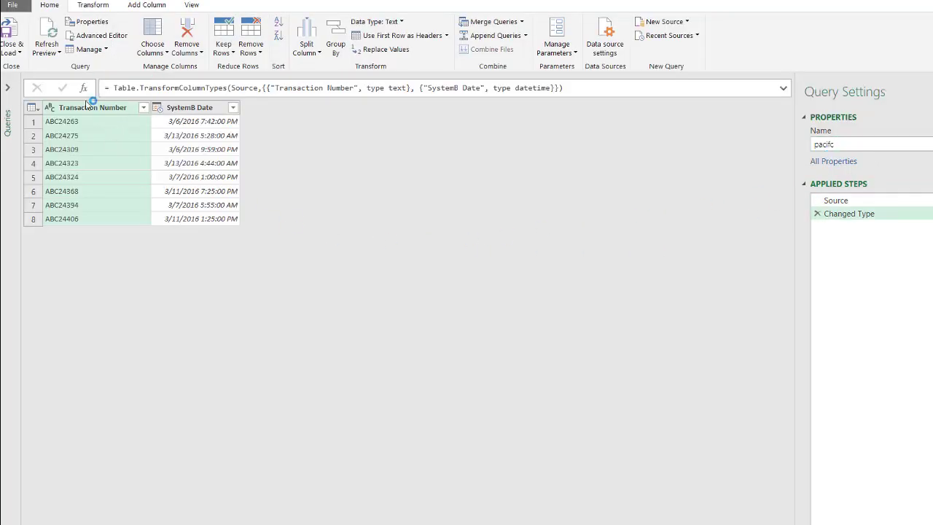
click(16, 55)
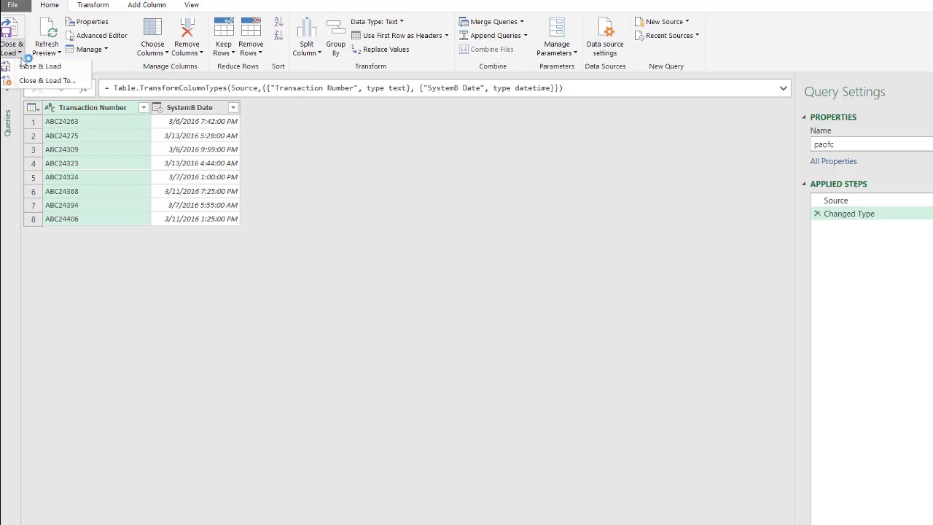
click(67, 82)
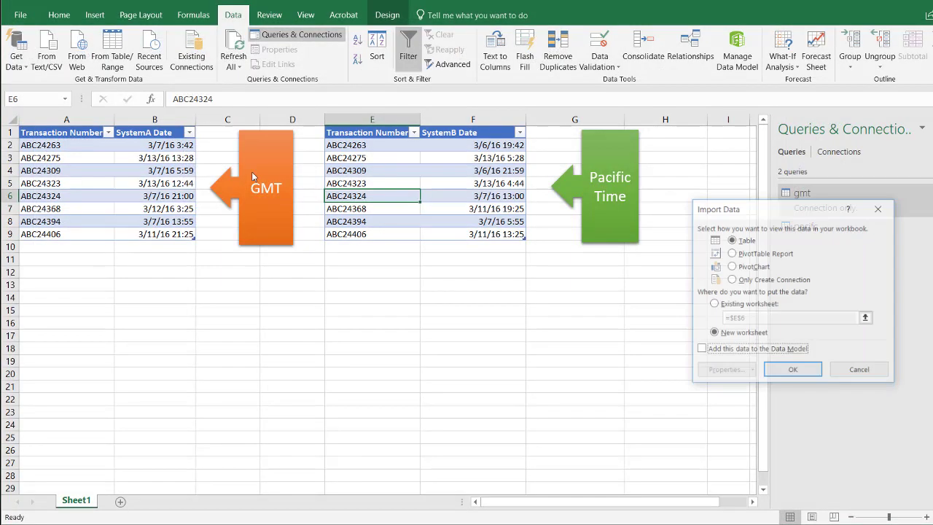
click(731, 280)
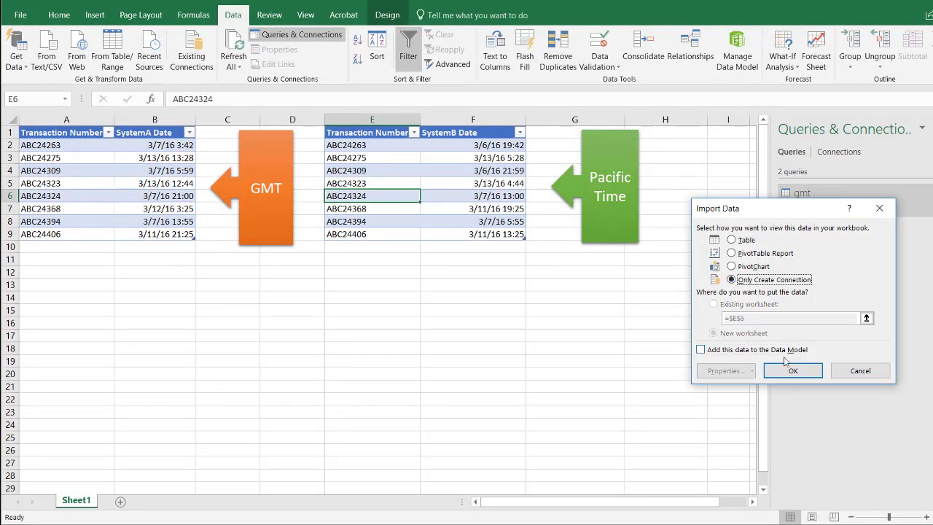
click(793, 370)
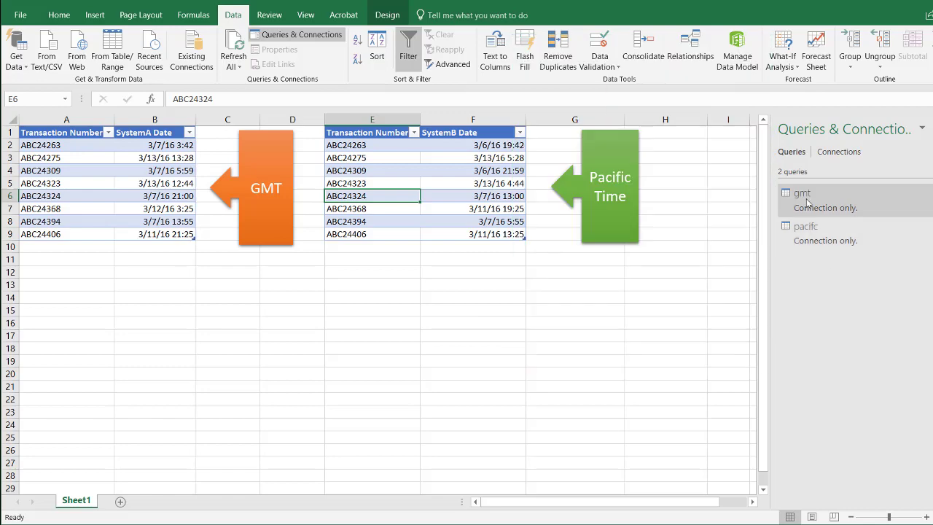
Open the gmt query for editing in the Power Query Editor
mouse_move(805, 199)
click(805, 210)
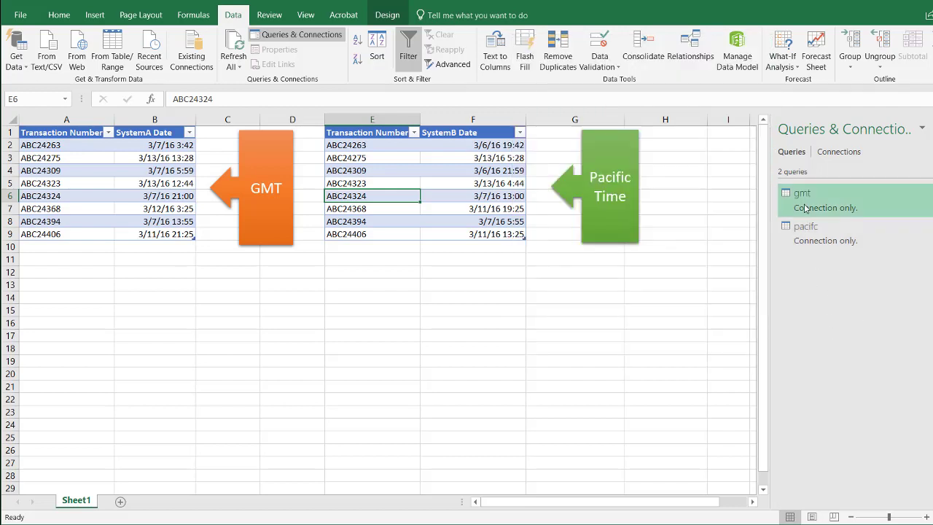
double_click(805, 209)
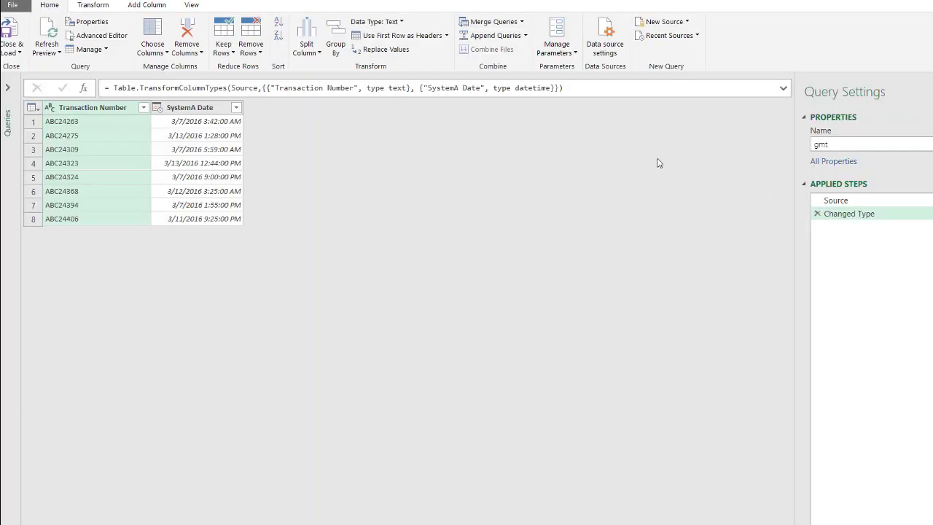
Merge gmt with pacifc as a new query, matching both on Transaction Number with a left outer join
click(522, 22)
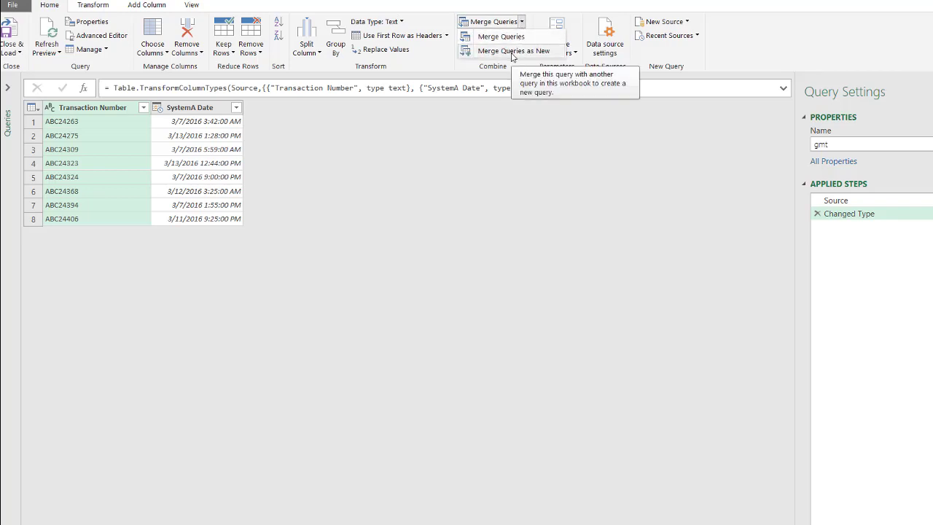
click(513, 53)
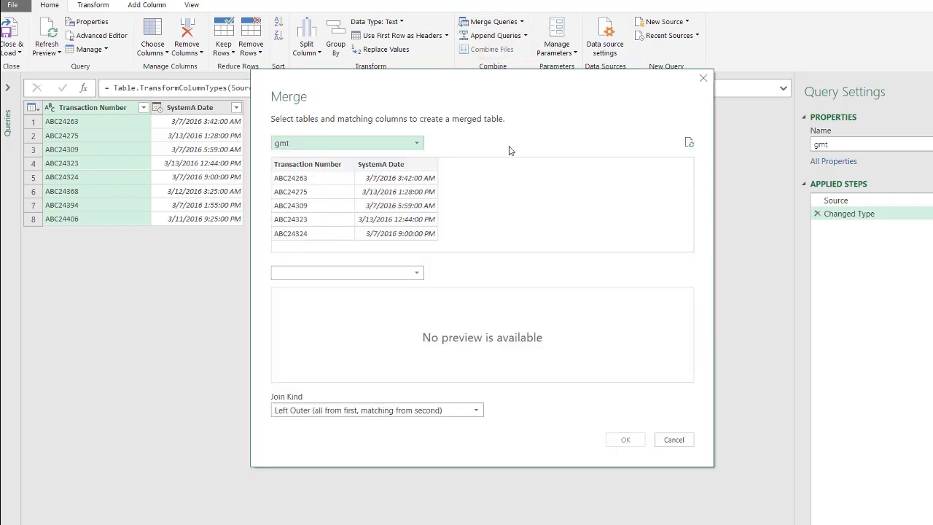
click(416, 272)
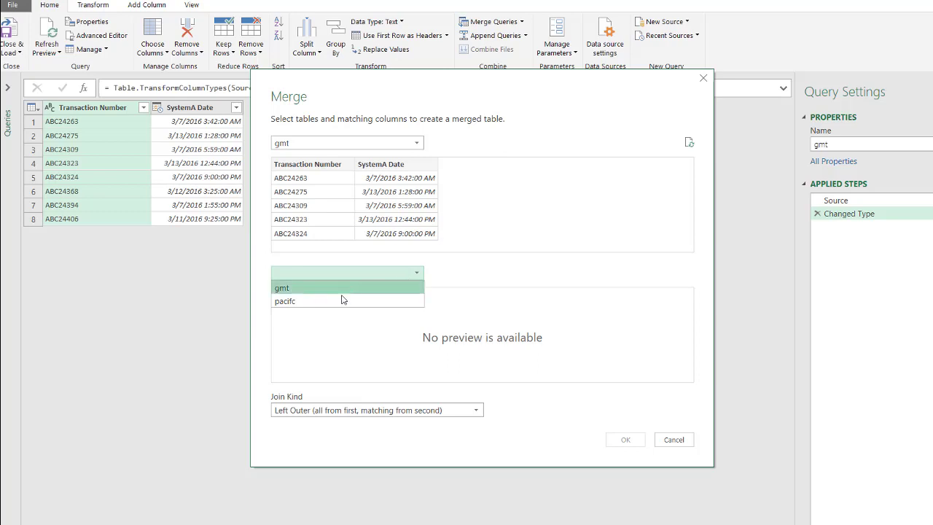
click(328, 312)
click(364, 281)
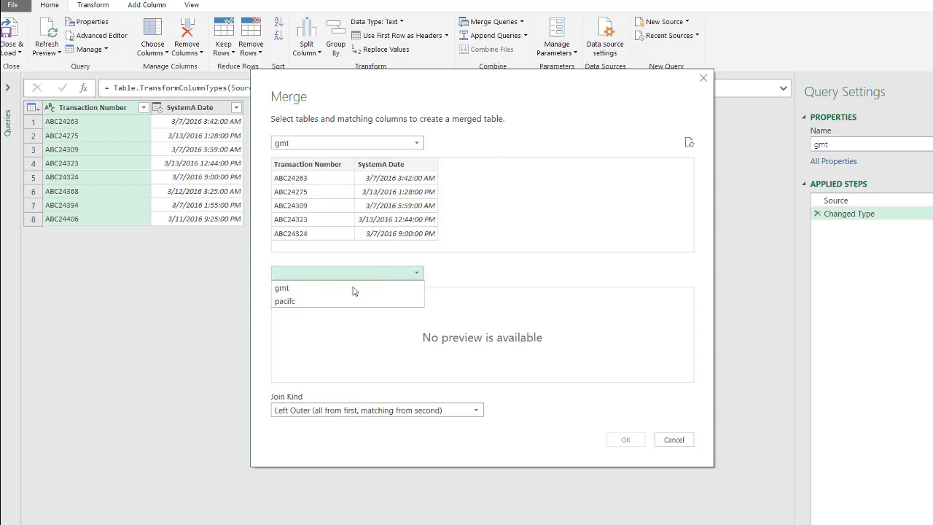
click(328, 302)
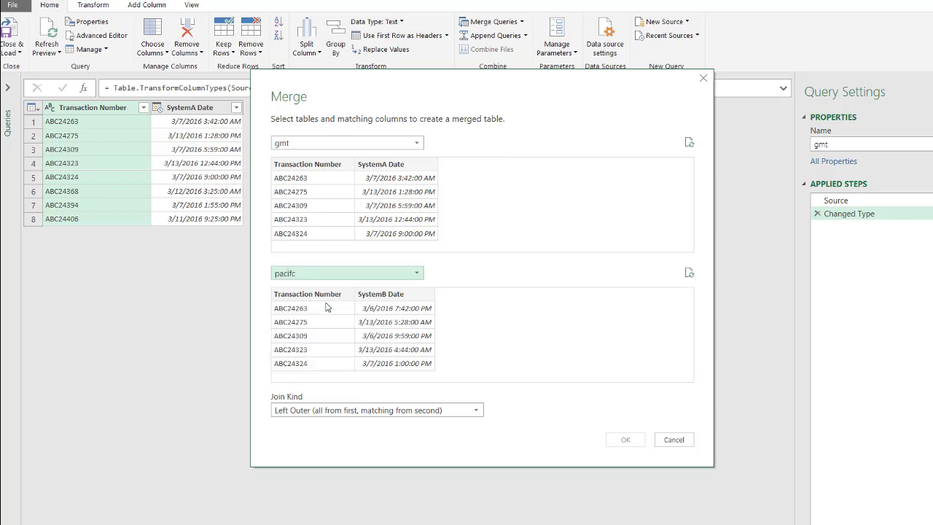
click(303, 169)
click(295, 297)
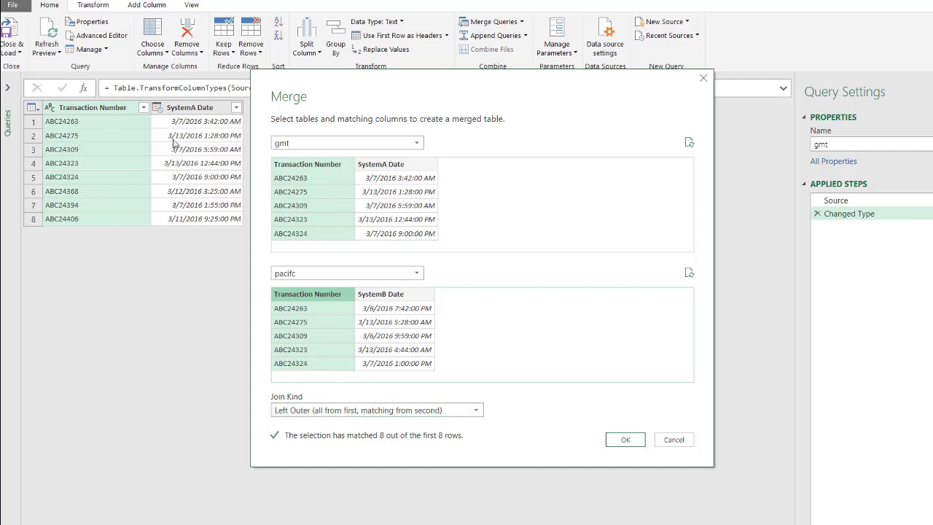
click(626, 441)
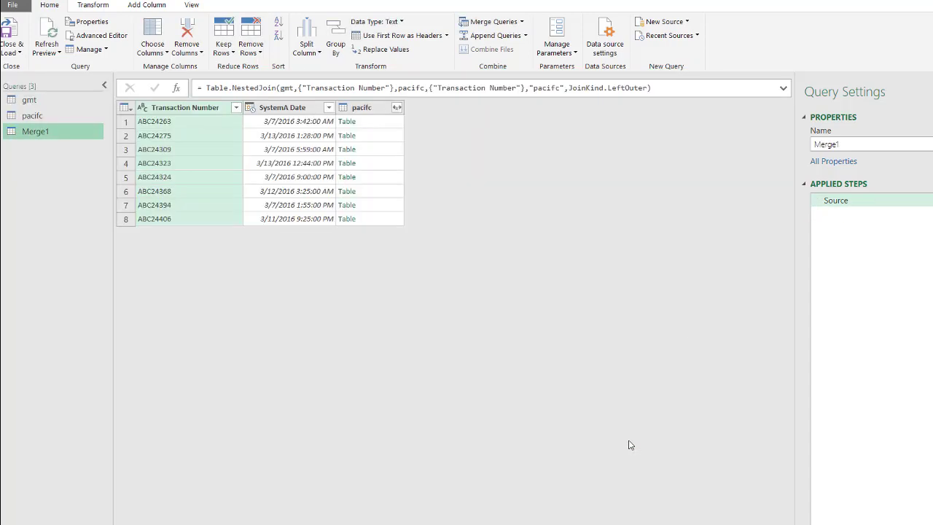
Expand the pacifc column to bring in only SystemB Date, keeping the original column name as prefix
click(858, 144)
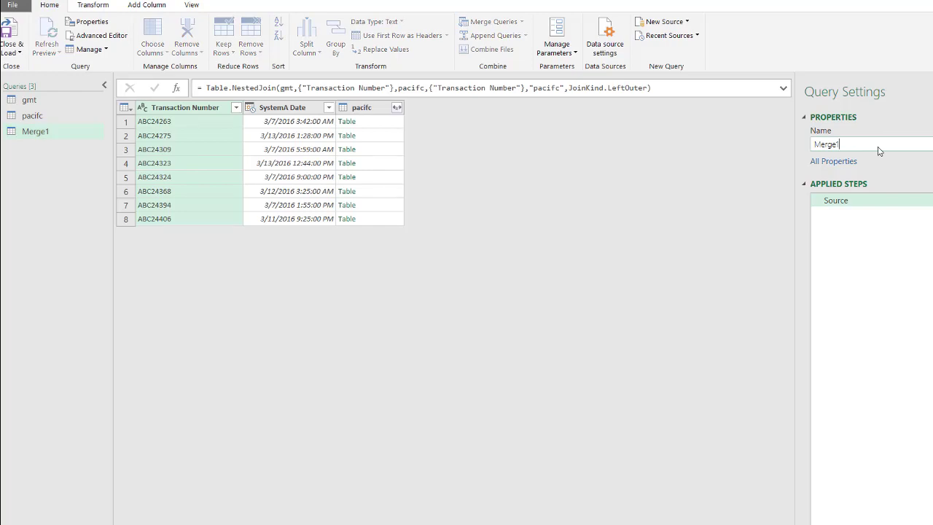
click(388, 124)
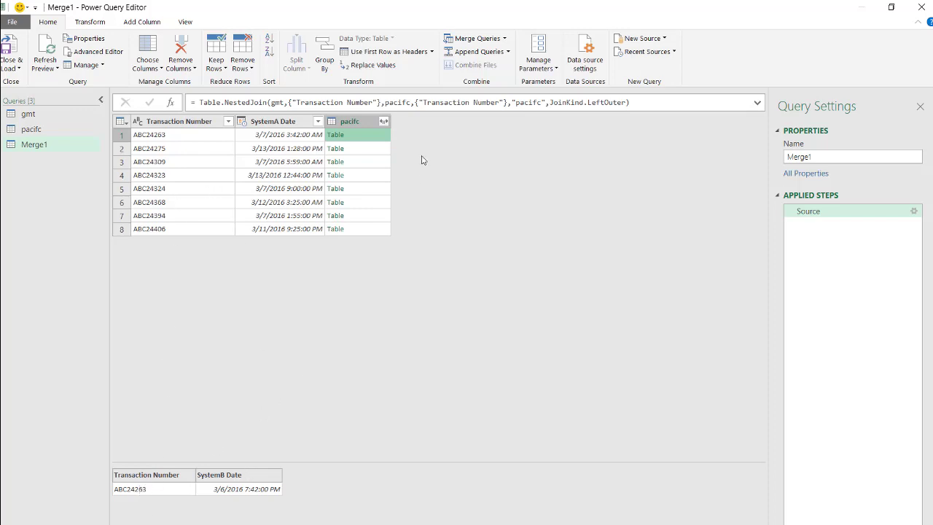
click(384, 122)
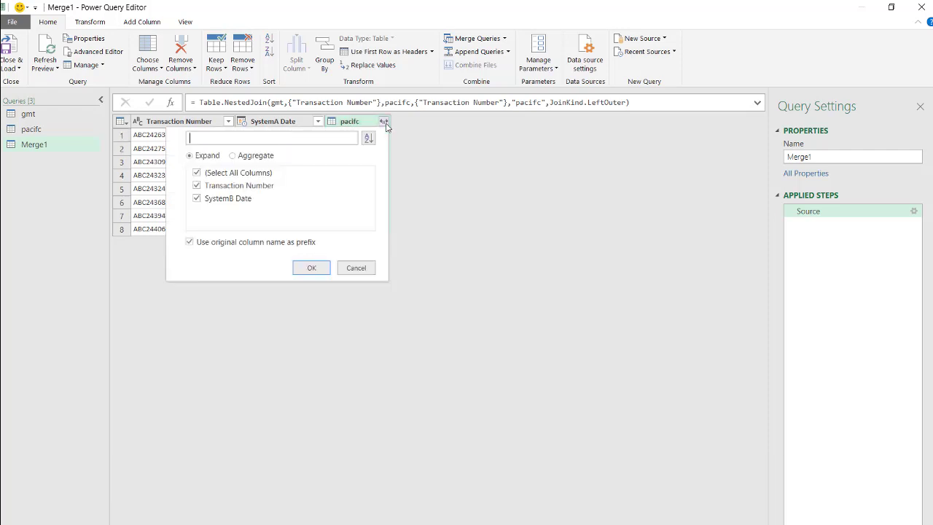
click(197, 186)
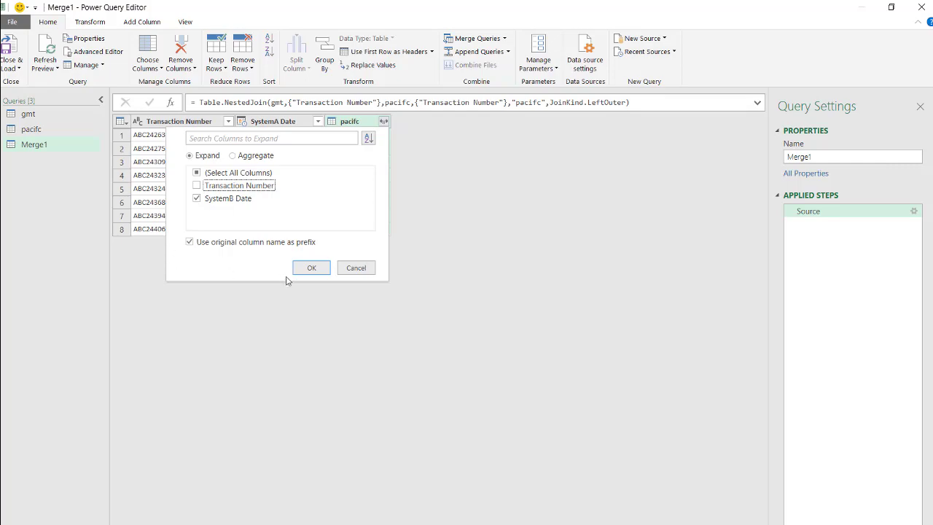
click(311, 268)
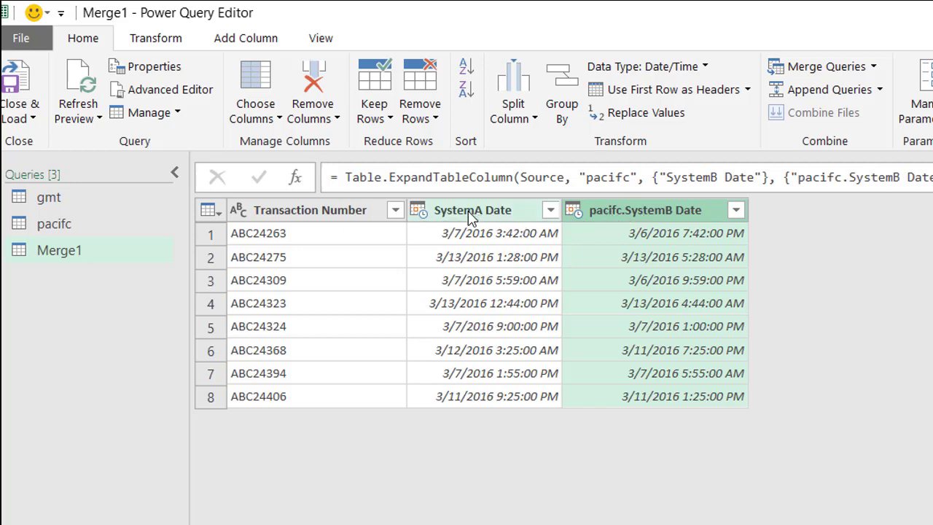
Rename the expanded pacifc date column as SystemB Date
double_click(648, 210)
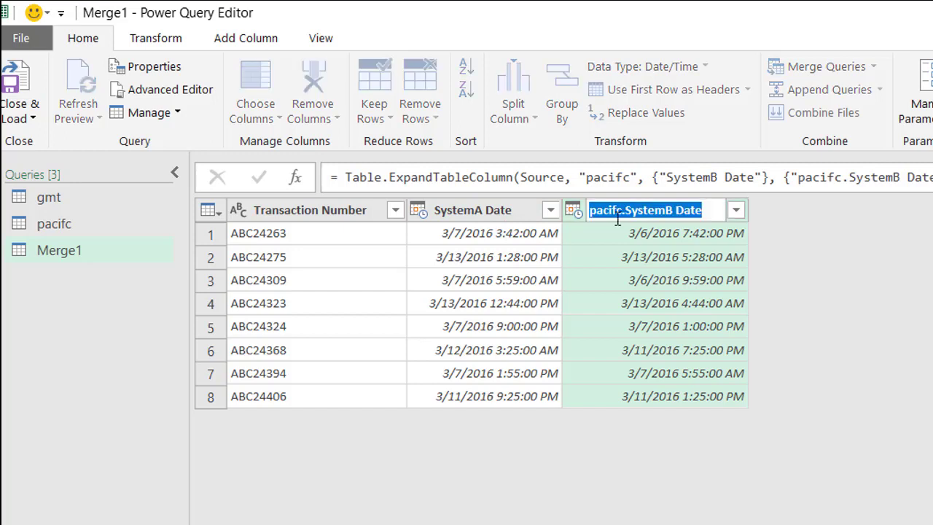
click(629, 212)
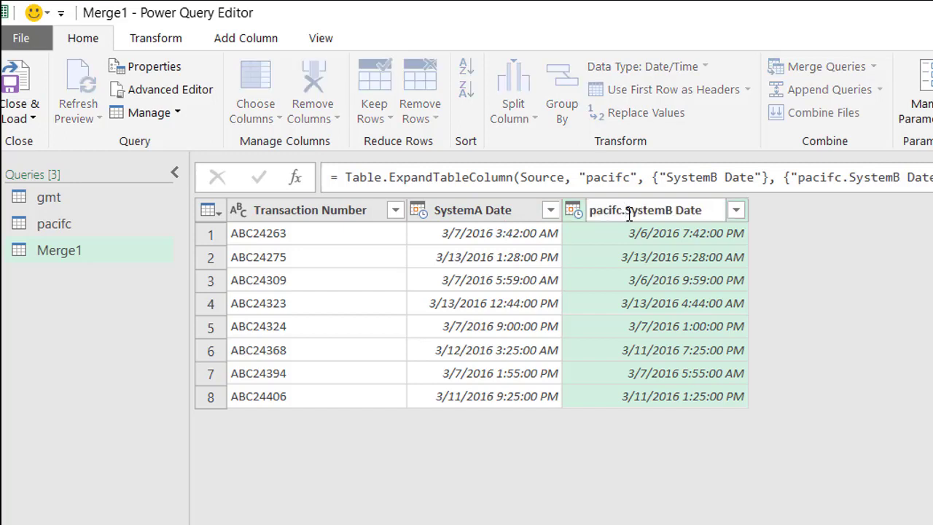
key(BackSpace)
key(BackSpace)
key(BackSpace)
key(BackSpace)
key(BackSpace)
key(BackSpace)
key(BackSpace)
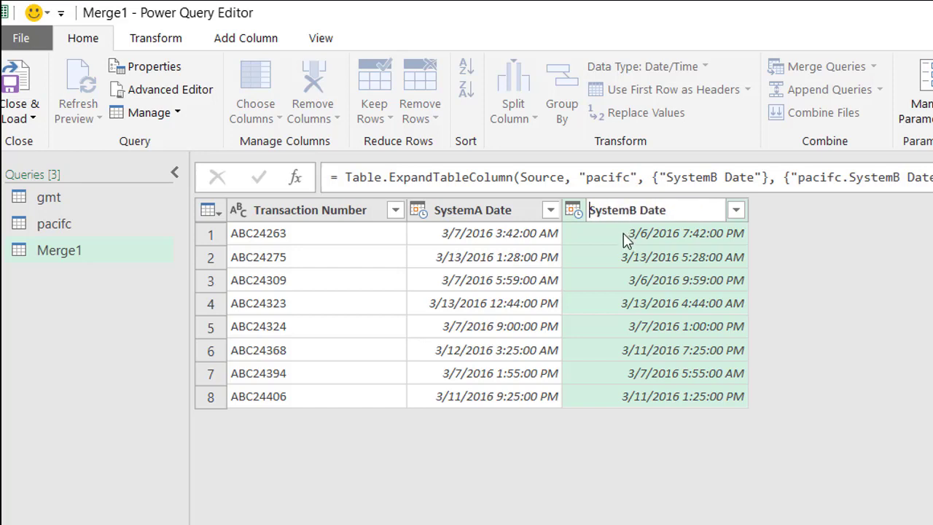
click(624, 241)
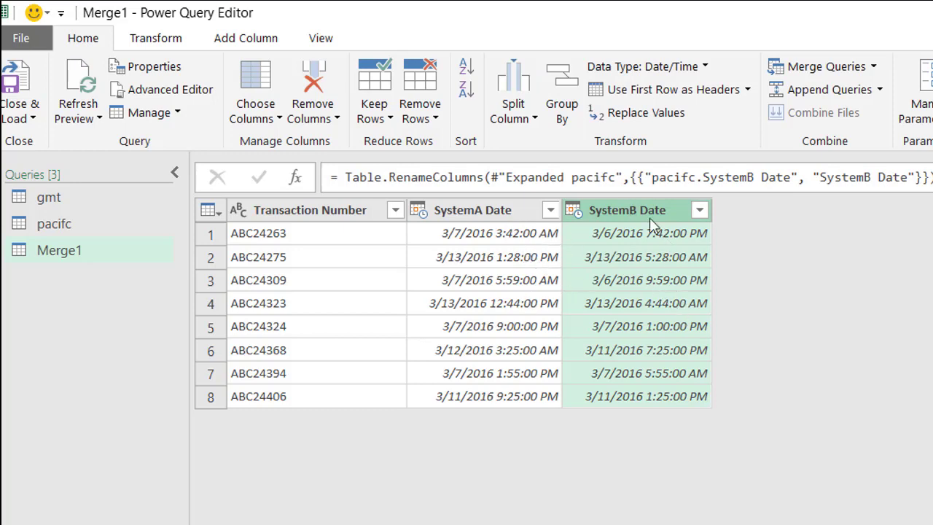
Start a custom column in the merged query and name it SystemA Date (GMT)
click(484, 211)
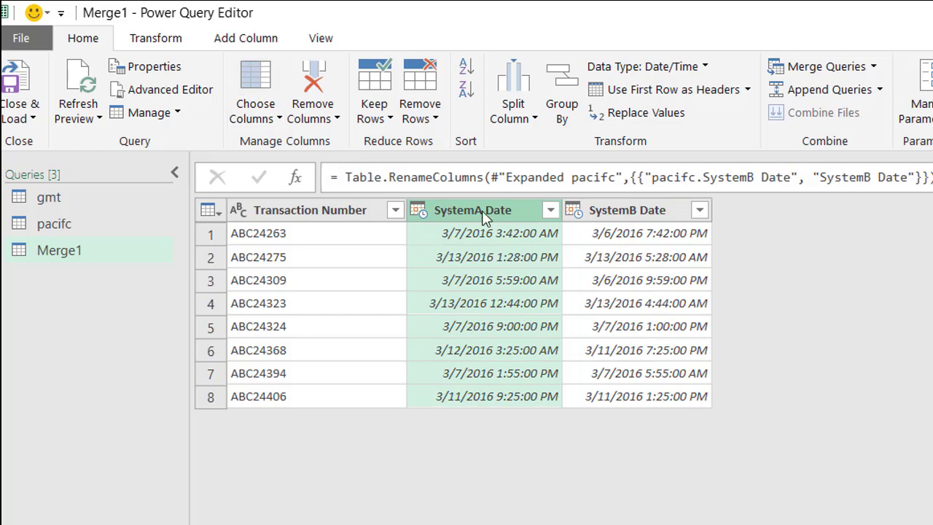
click(274, 44)
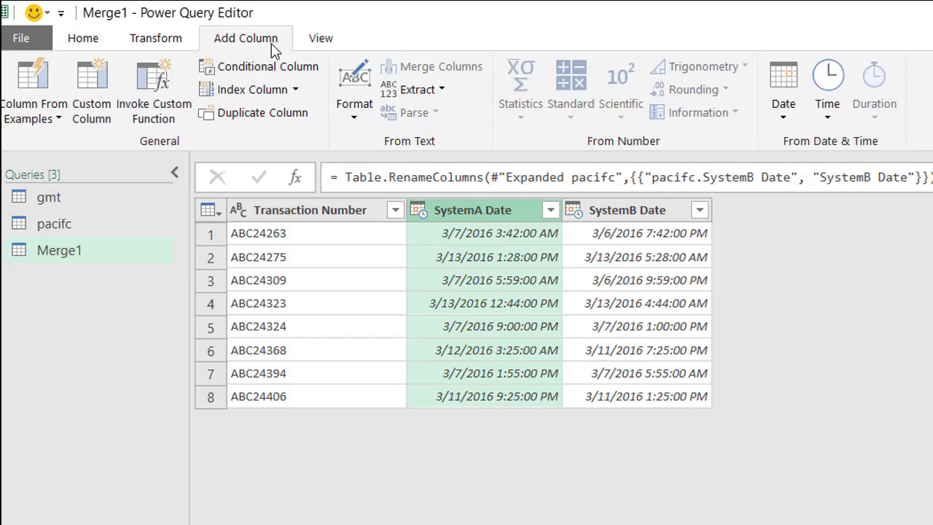
click(106, 79)
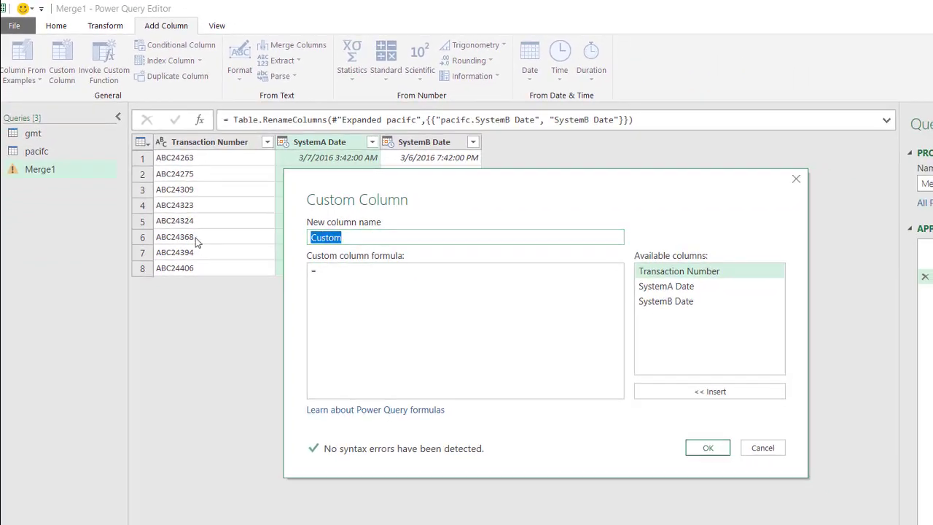
text(S)
text(ystem)
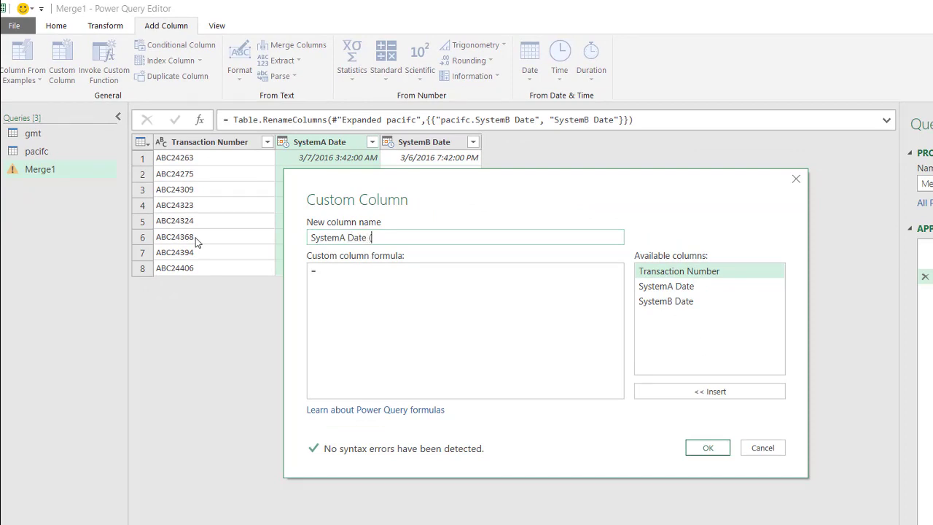
text(A Date (GMT)
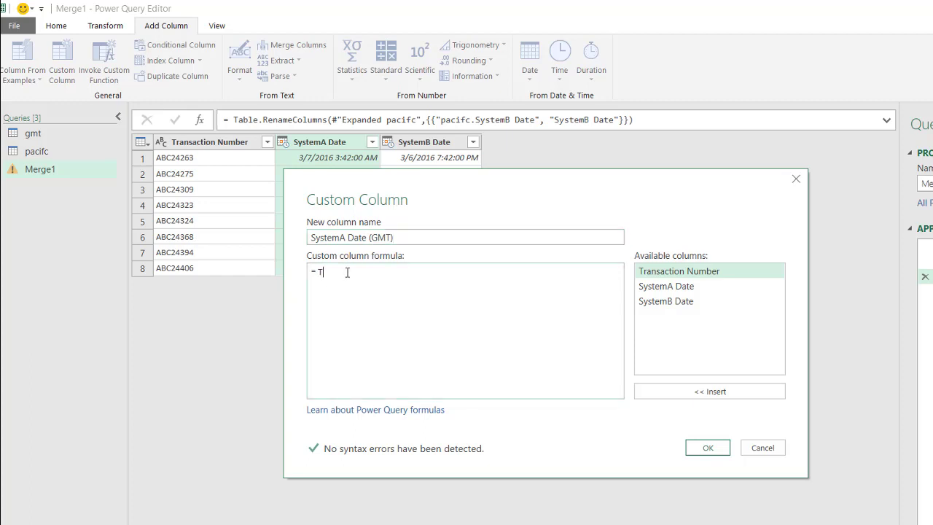
Give the custom column the formula TimeDate.AddZone([SystemA Date],0) and add it to the query
text(imeDate)
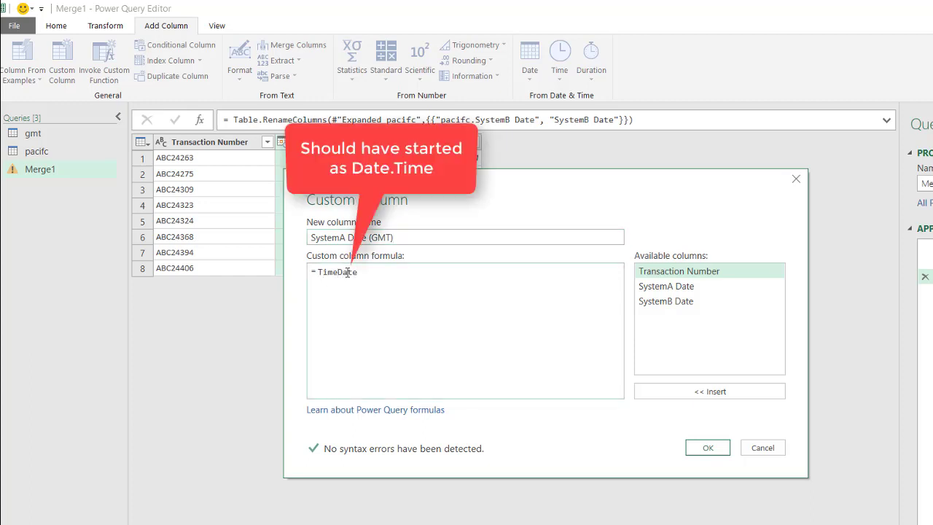
text(.A)
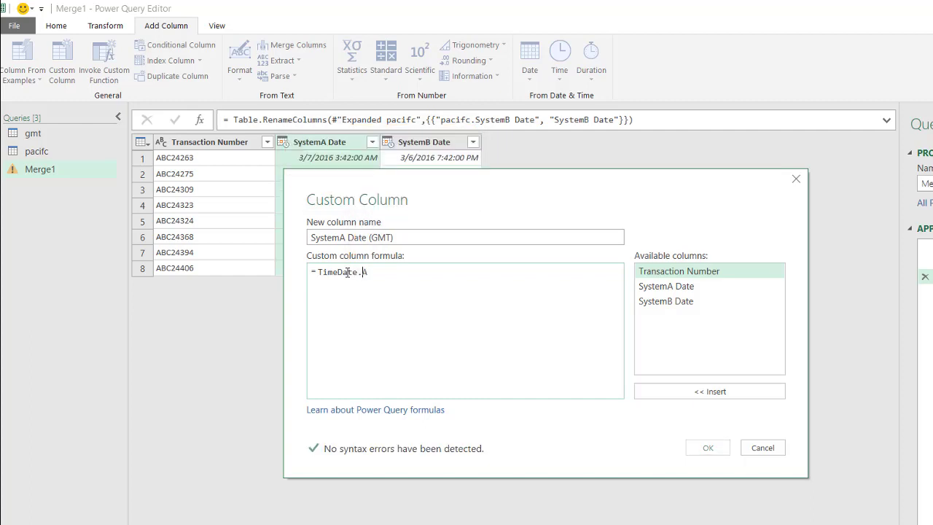
text(ddZone()
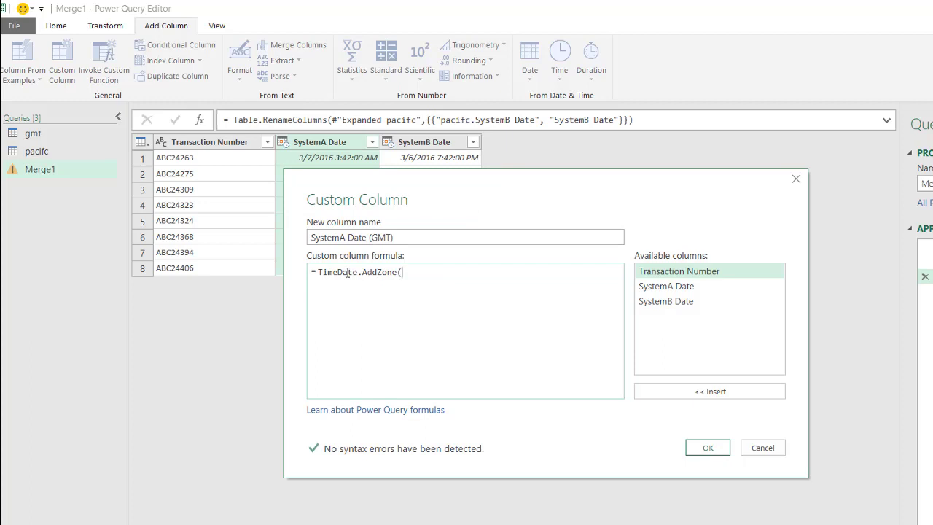
double_click(651, 290)
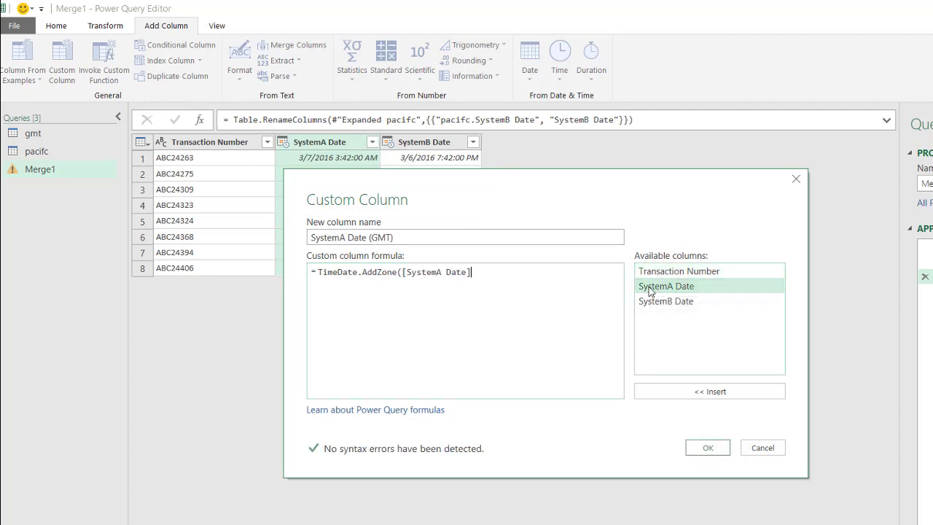
text(,)
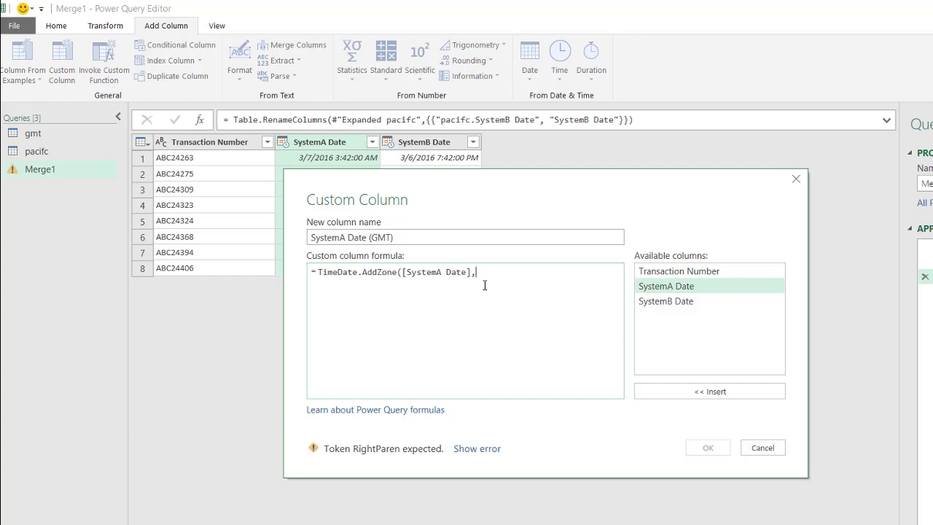
text())
key(BackSpace)
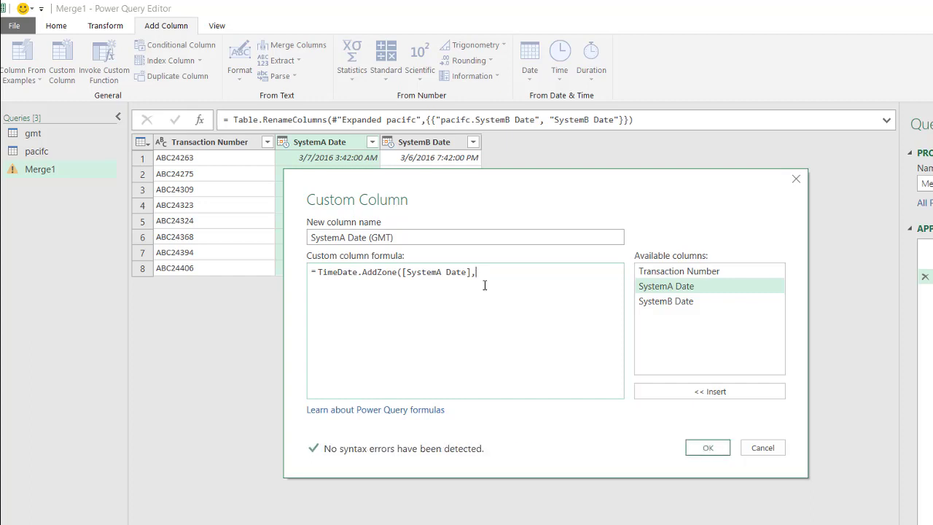
text(0))
click(711, 447)
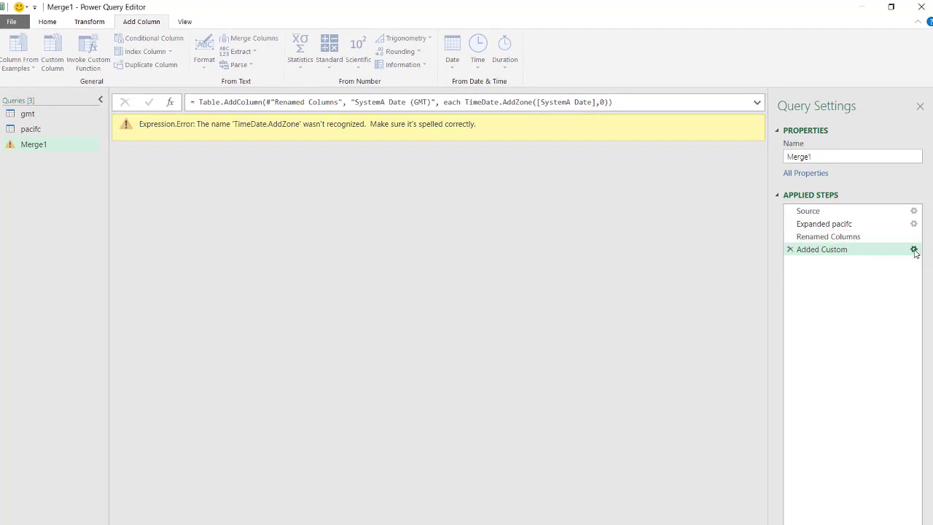
Correct the SystemA Date (GMT) column's formula to DateTime.AddZone([SystemA Date],0)
click(914, 250)
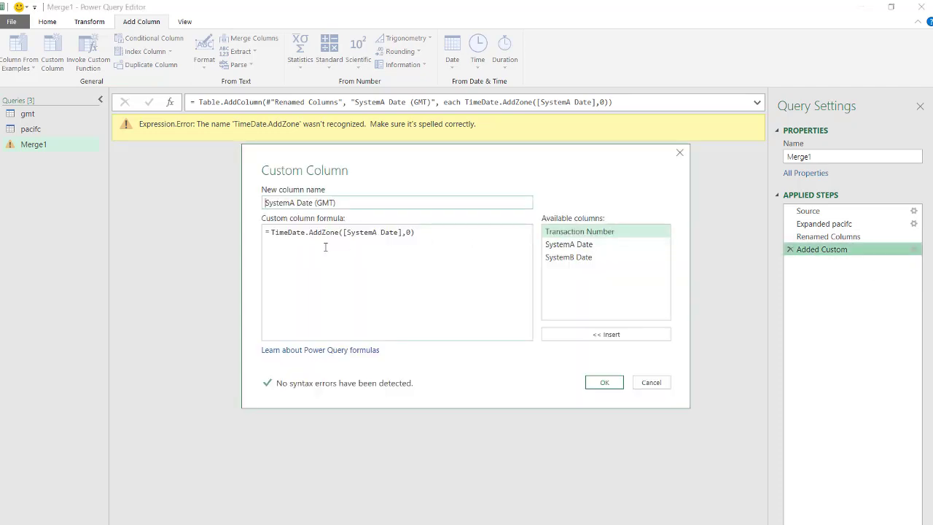
click(290, 233)
key(BackSpace)
key(BackSpace)
key(BackSpace)
key(BackSpace)
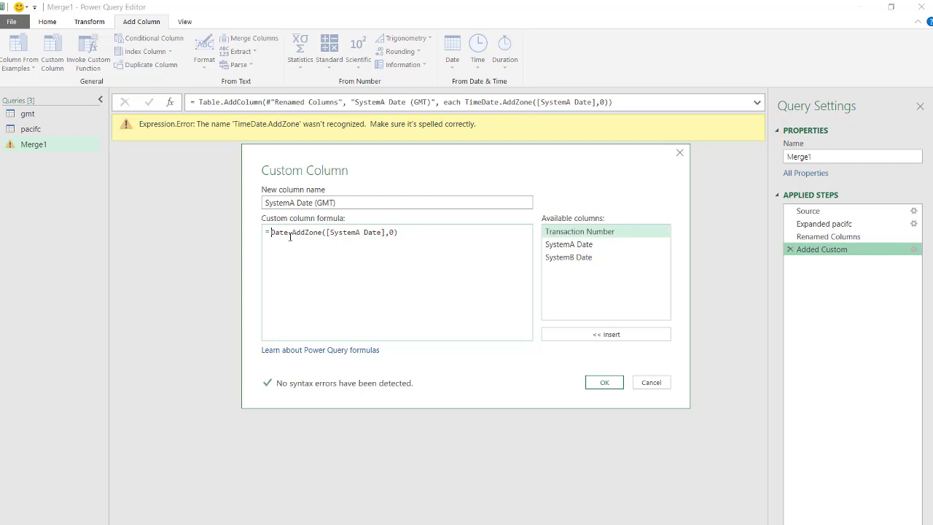
click(290, 233)
text(Time)
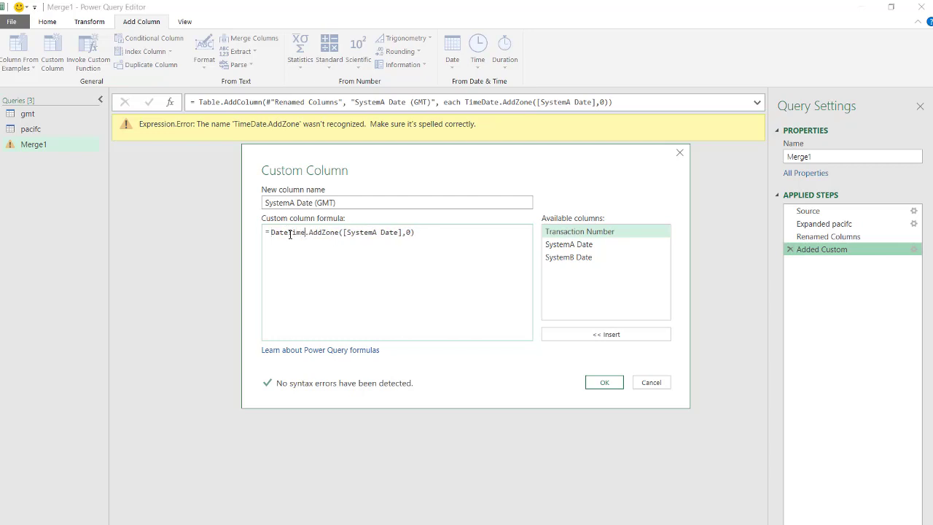
click(600, 385)
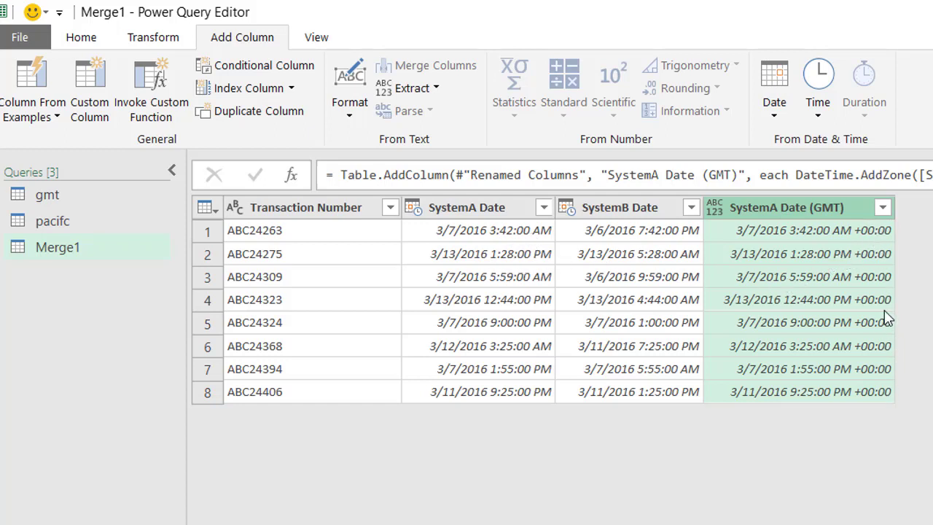
Start another custom column and name it SystemBDate (PT)
click(632, 215)
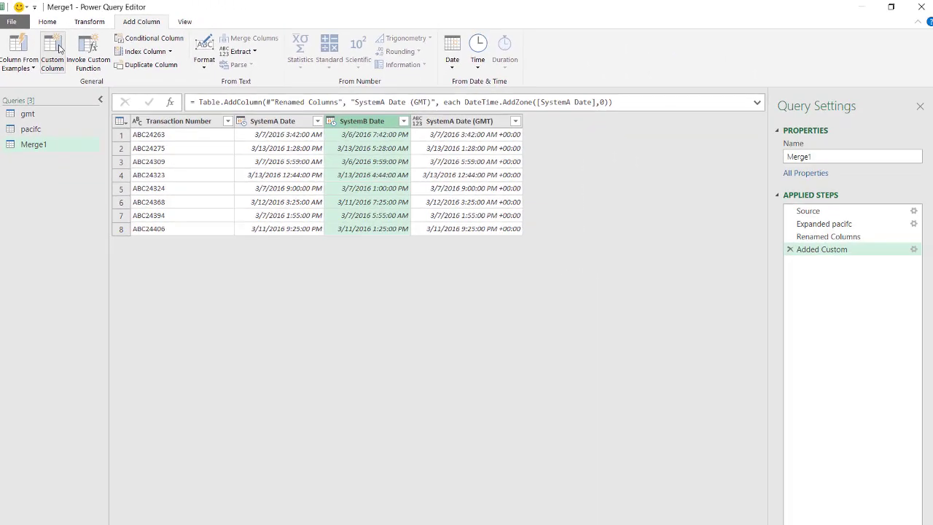
click(54, 53)
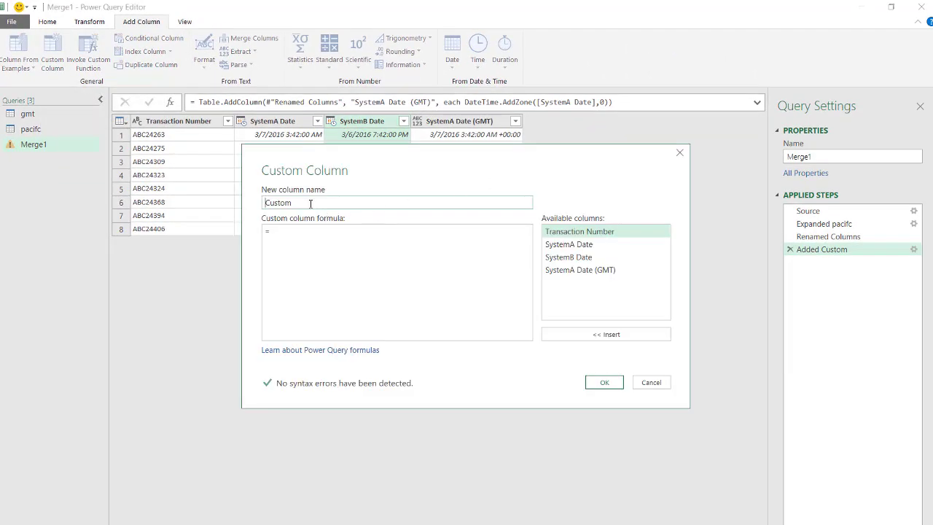
double_click(310, 203)
text(SystemBDate (P)
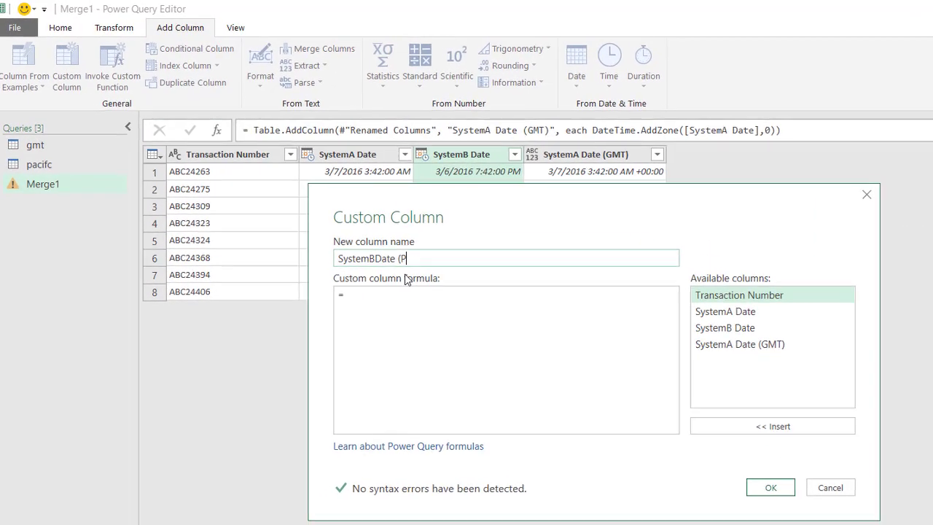
text(T)
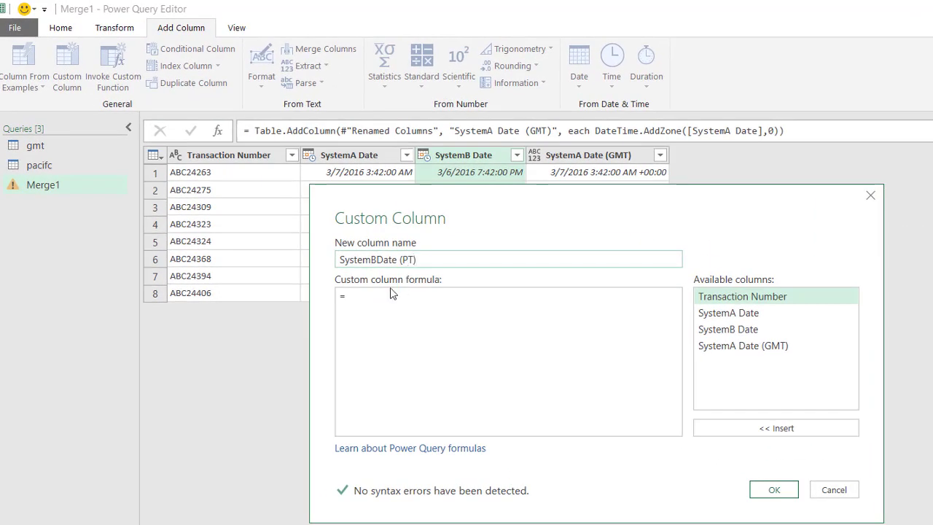
Give the SystemBDate (PT) column the formula DateTime.AddZone([SystemB Date],-8) and add it to the query
click(368, 298)
text(D)
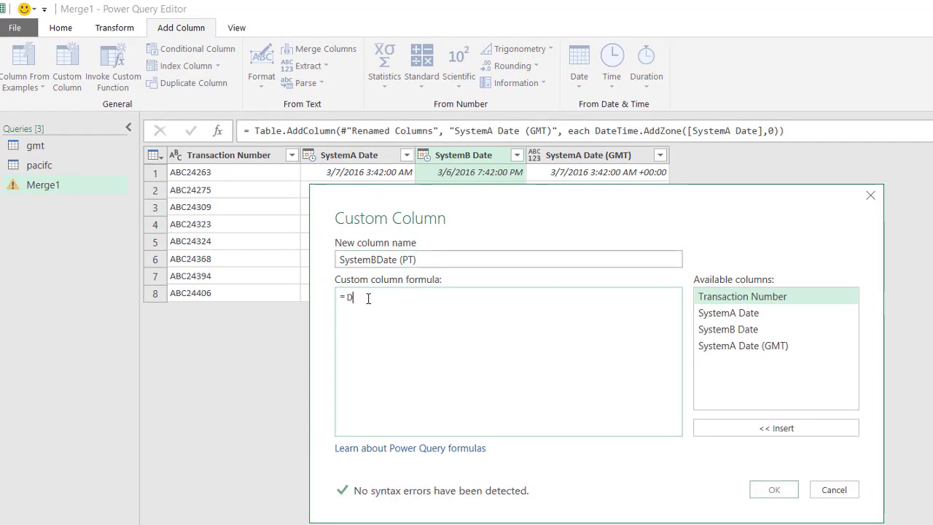
text(ateTime.AddZoe)
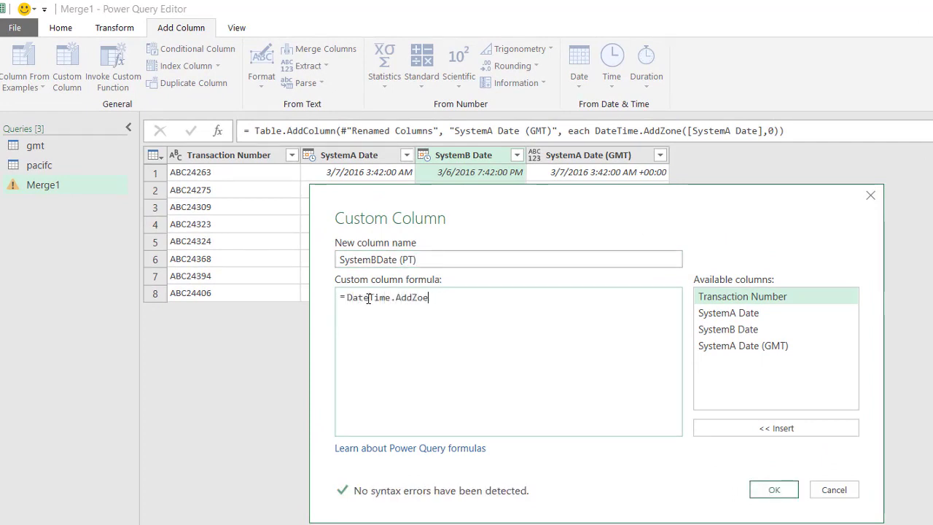
key(BackSpace)
text(n)
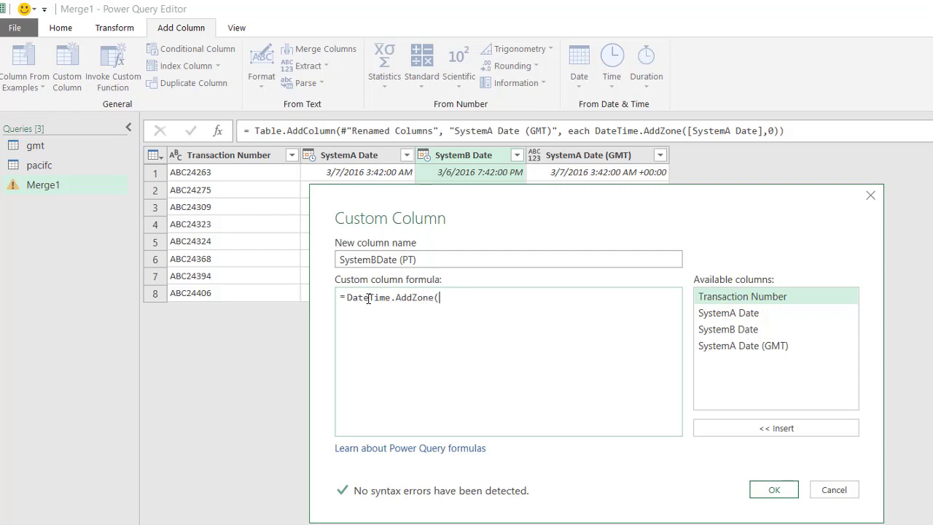
text(e()
double_click(720, 331)
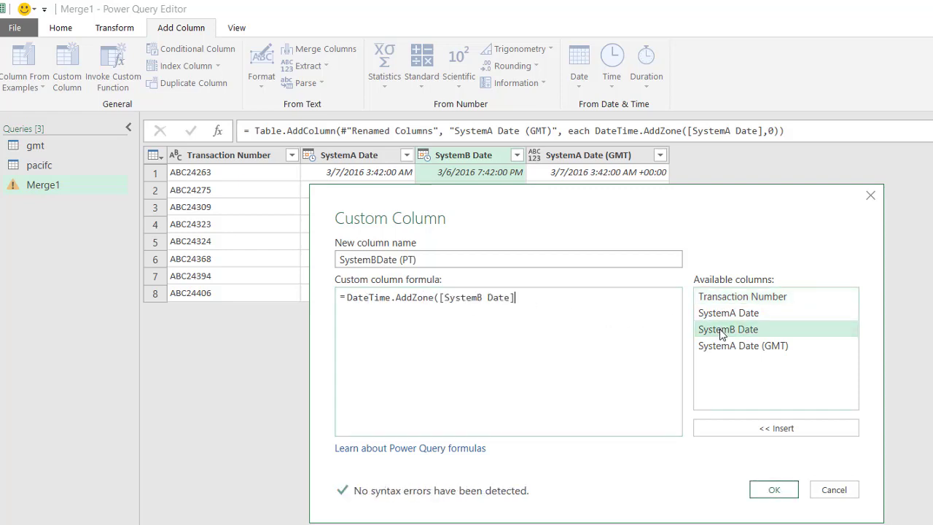
text(,)
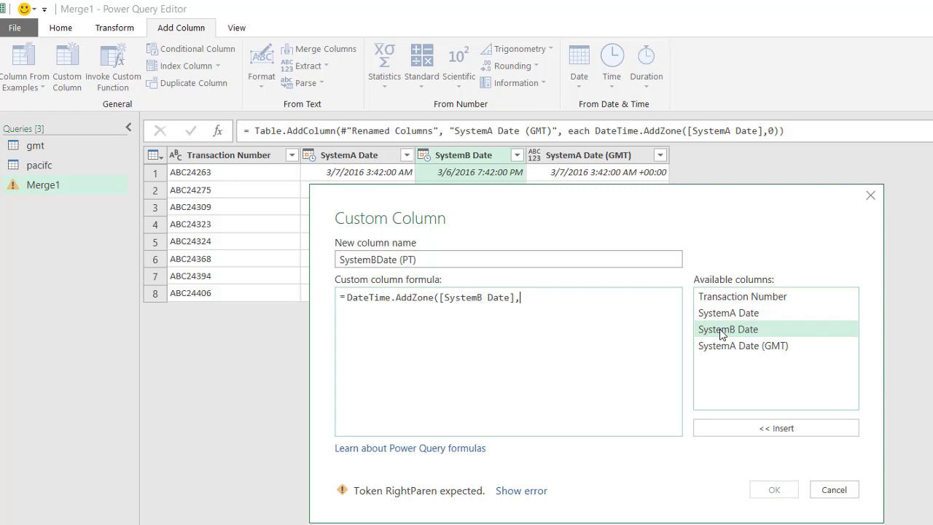
text(-8),)
key(BackSpace)
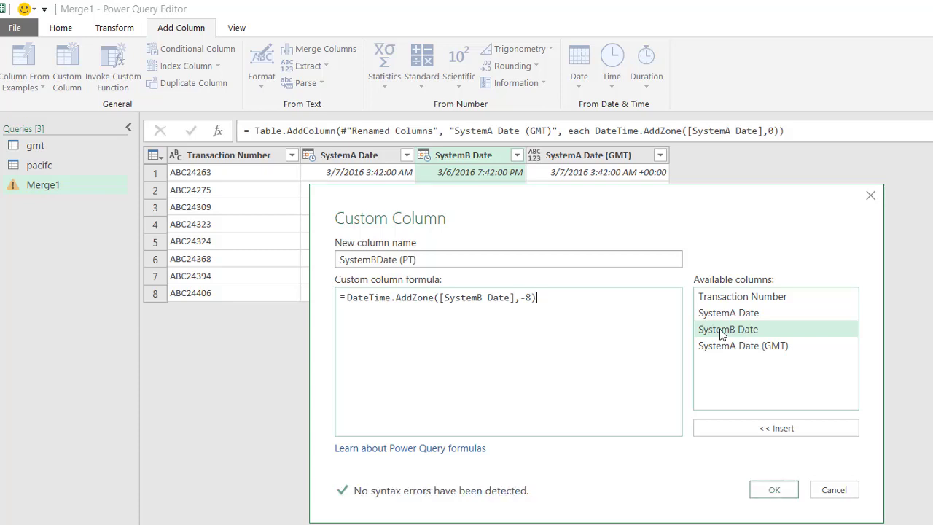
click(773, 489)
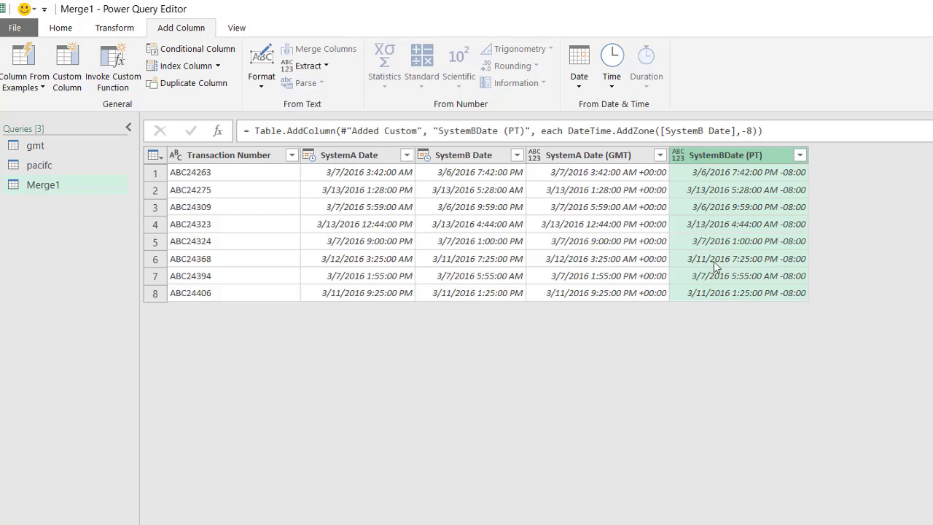
Start a conditional column with a rule testing whether SystemA Date (GMT) equals the SystemBDate (PT) column
click(636, 178)
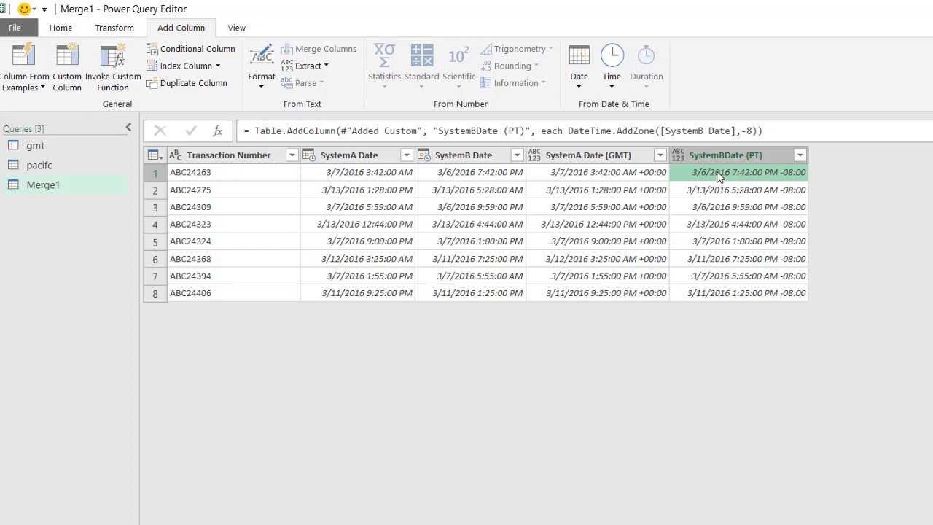
click(223, 52)
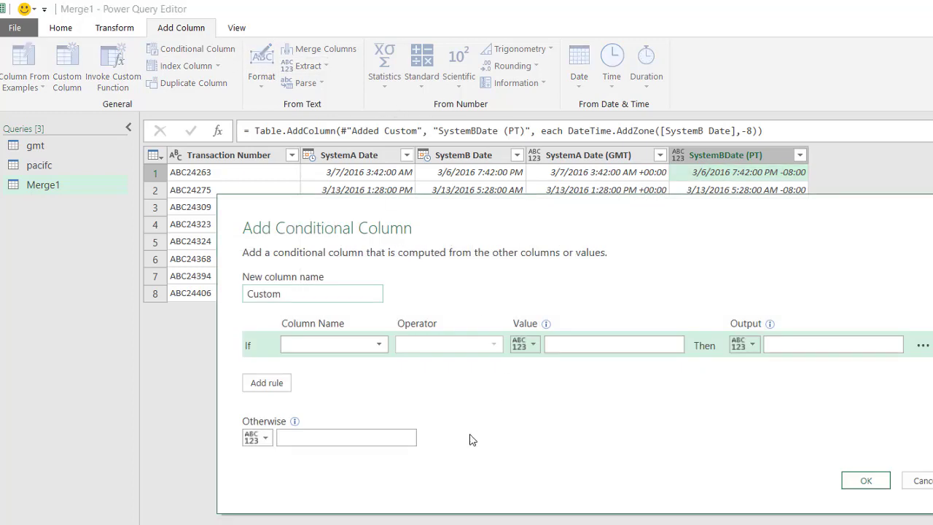
click(379, 345)
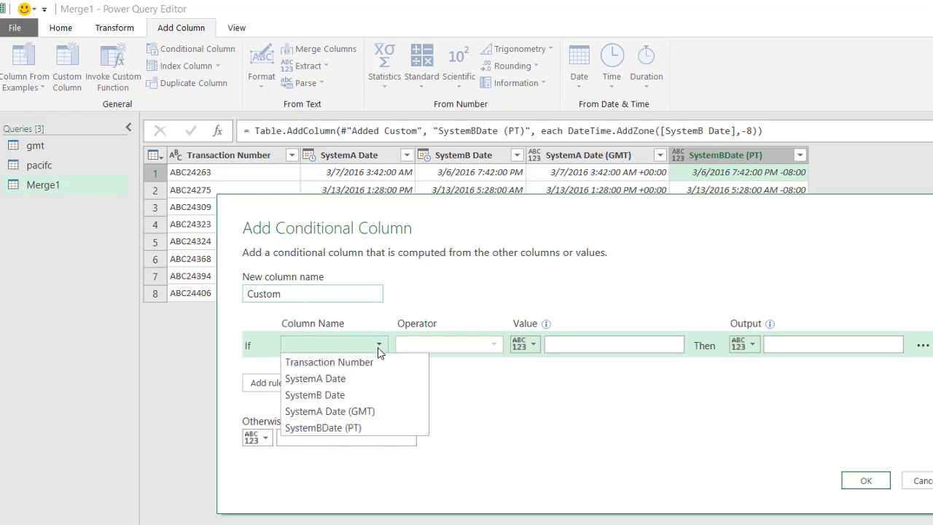
click(378, 411)
click(526, 345)
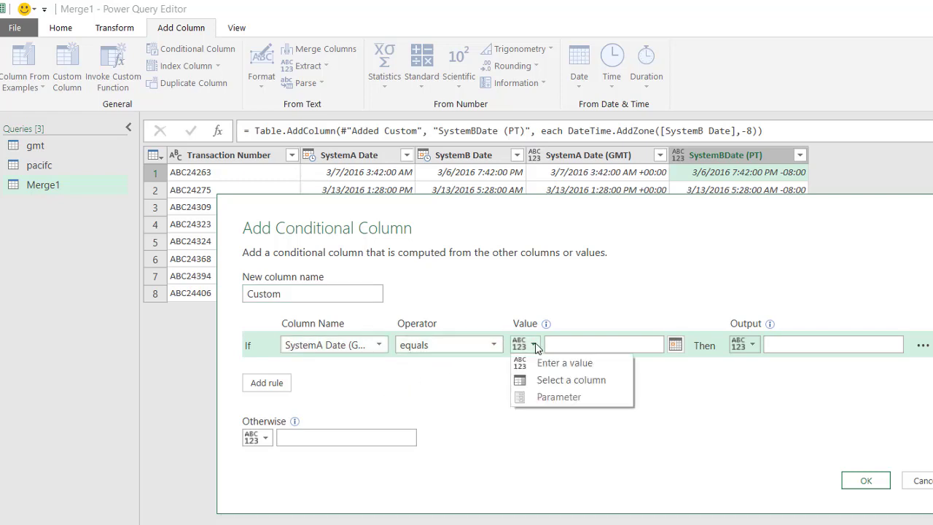
click(552, 384)
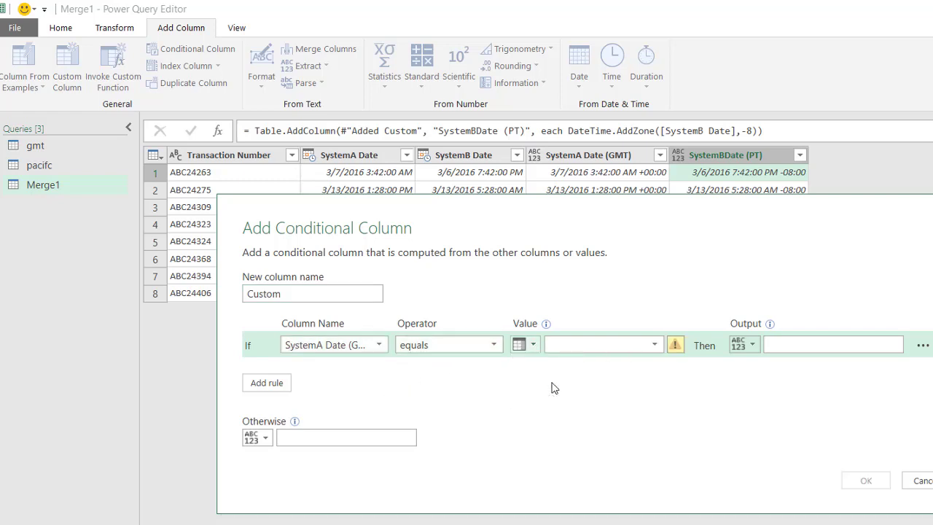
click(656, 346)
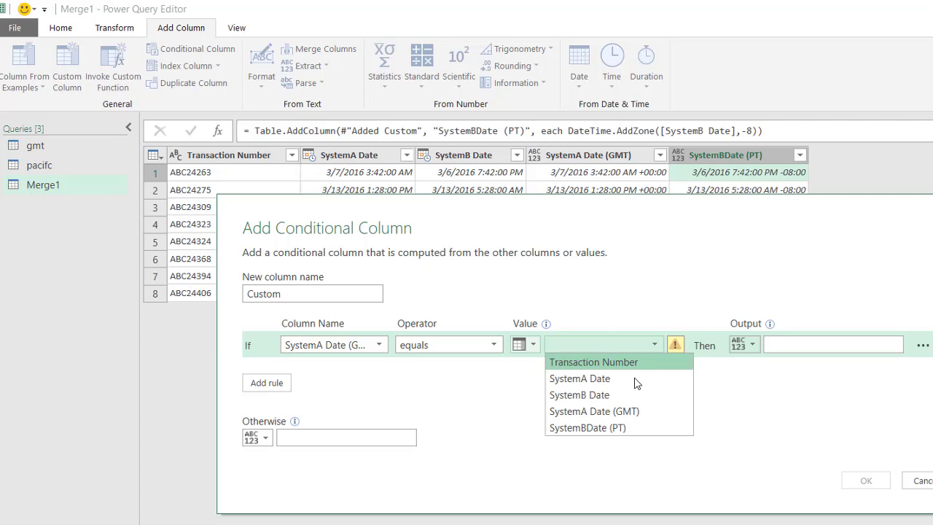
click(610, 428)
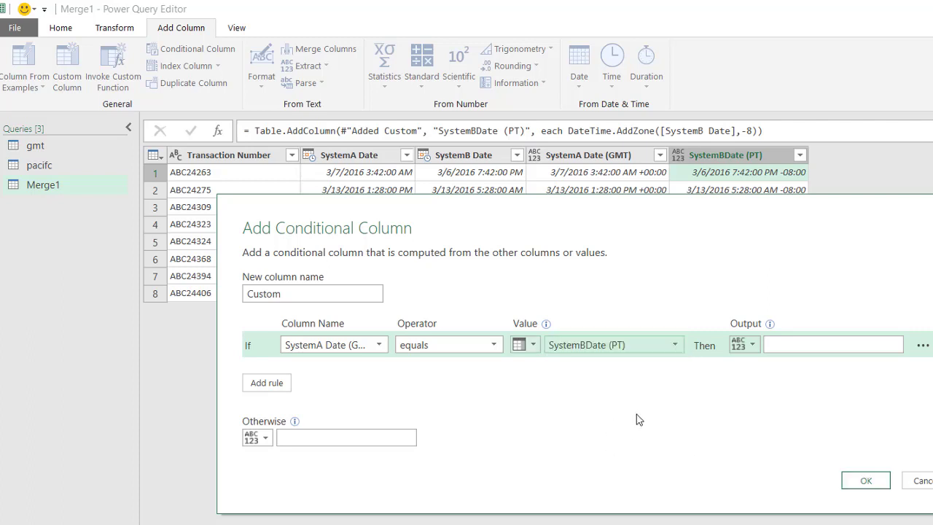
Set the rule's output to yes and the otherwise value to no, and add the conditional column
click(802, 349)
text(ye)
key(BackSpace)
key(BackSpace)
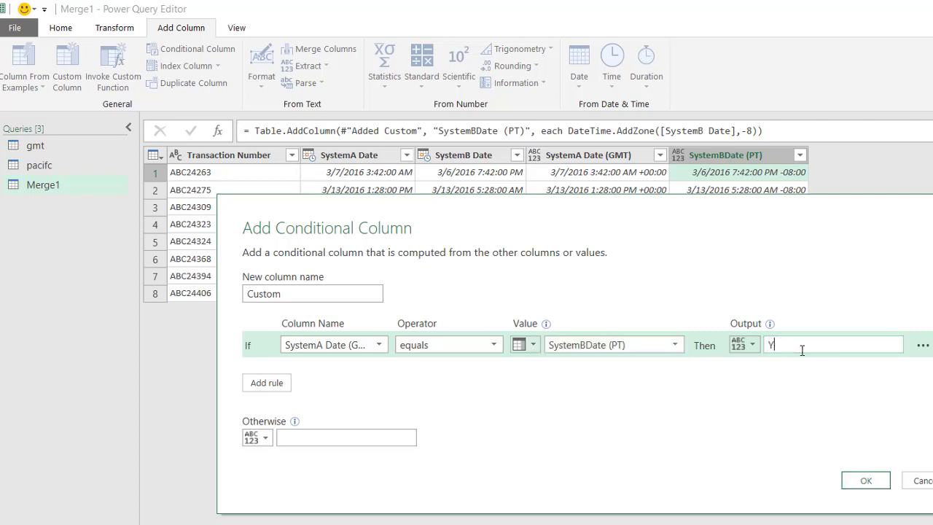
text(yes)
click(306, 438)
text(no)
click(883, 486)
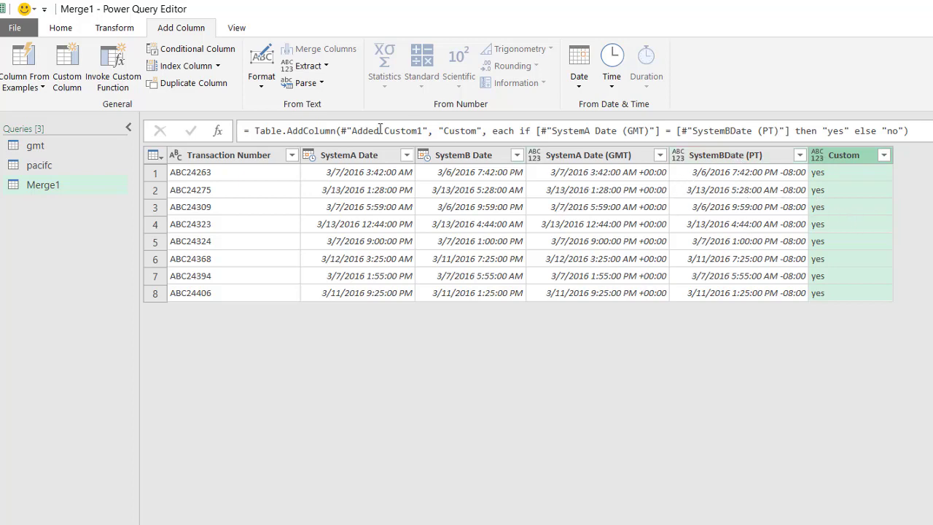
Start another custom column and name it SystemBDate (PDT)
click(71, 60)
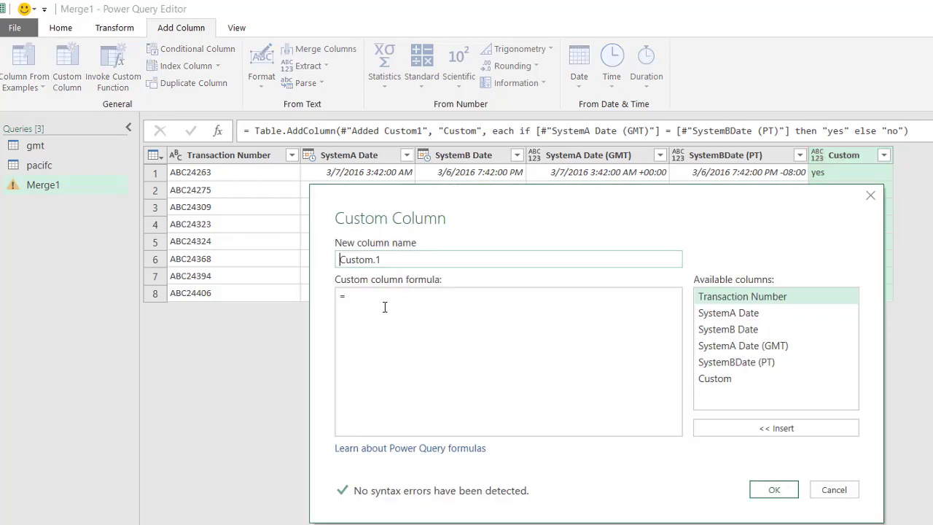
triple_click(399, 259)
text(SystemBDate (PT)
key(BackSpace)
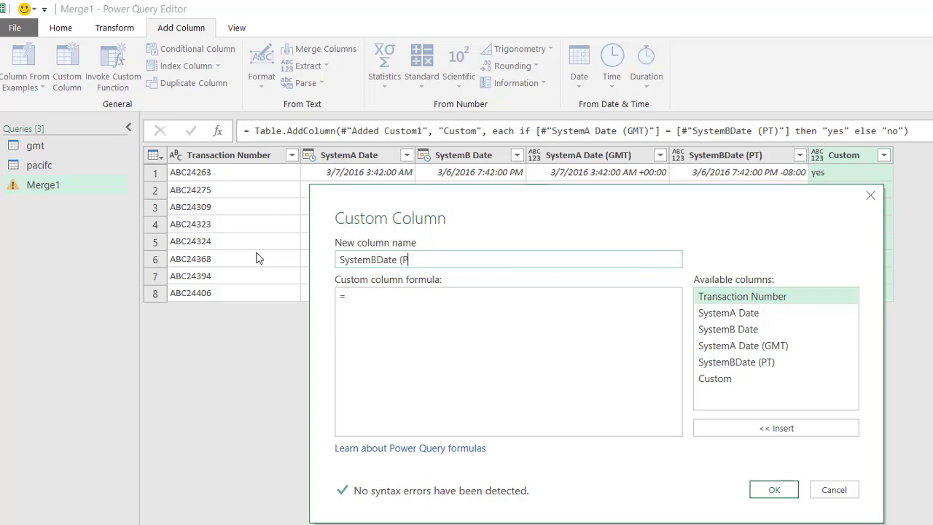
text(DT)
Enter DateTime.AddZone([SystemB Date],-8) as the formula of the SystemBDate (PDT) column
click(378, 295)
text(D)
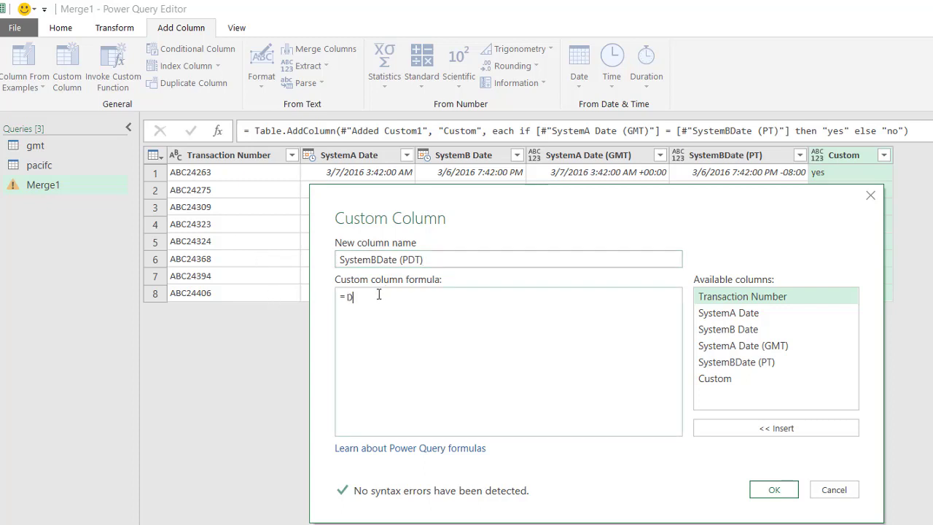
text(ata)
key(BackSpace)
key(BackSpace)
key(BackSpace)
key(BackSpace)
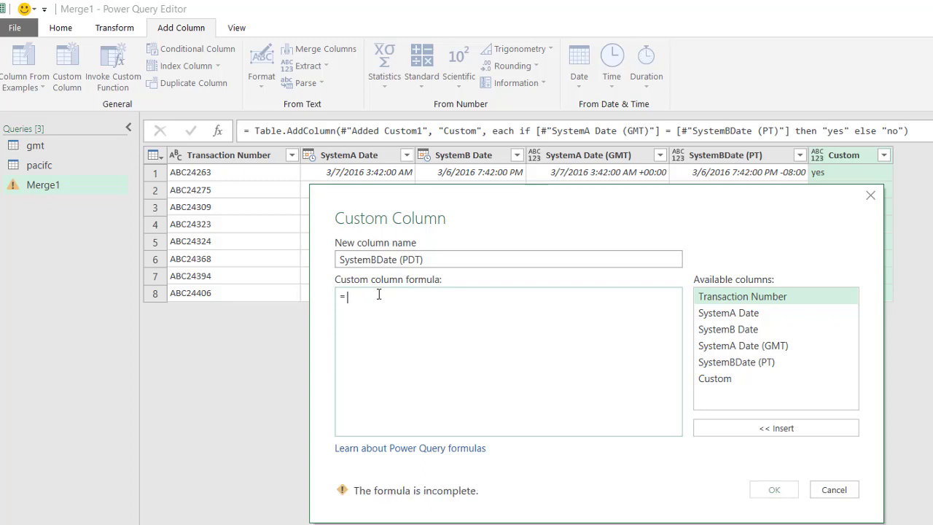
text(DateTime)
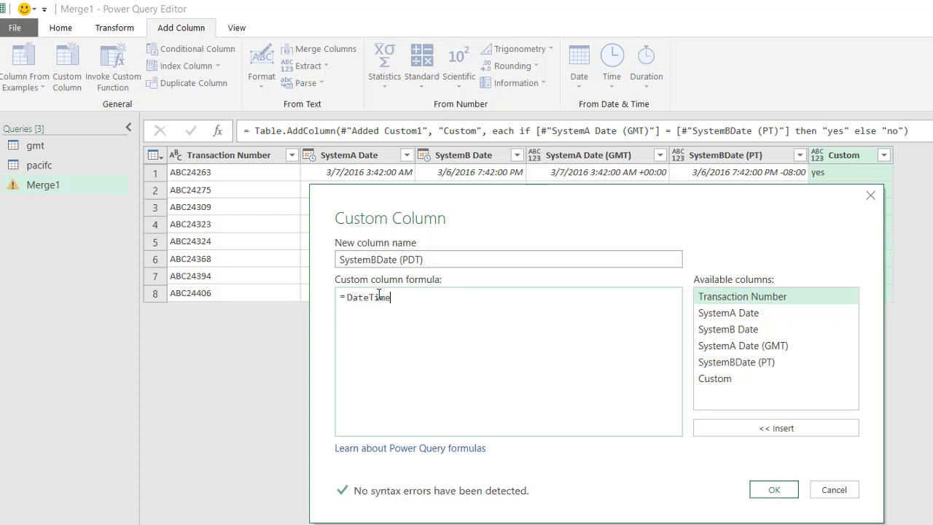
text(.Addzon)
key(BackSpace)
key(BackSpace)
text(Zone()
click(725, 332)
text(()
double_click(726, 332)
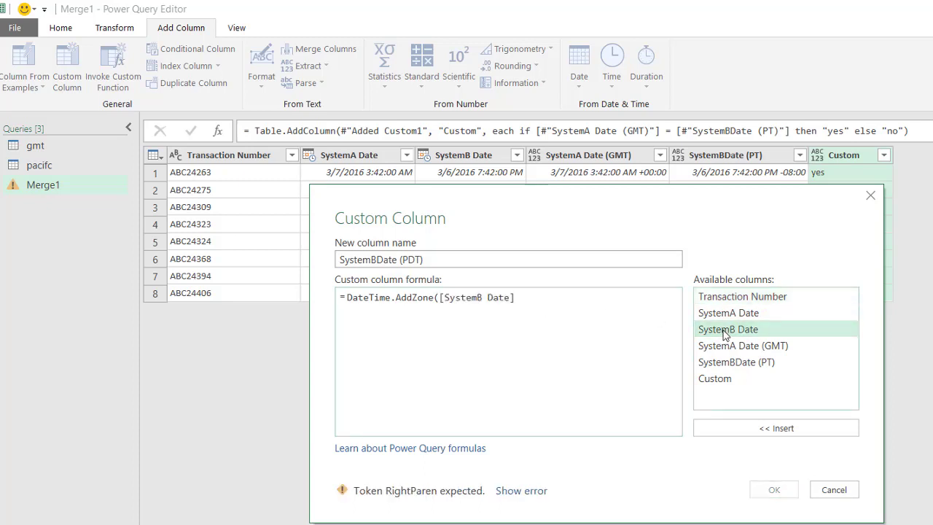
text(,-8)
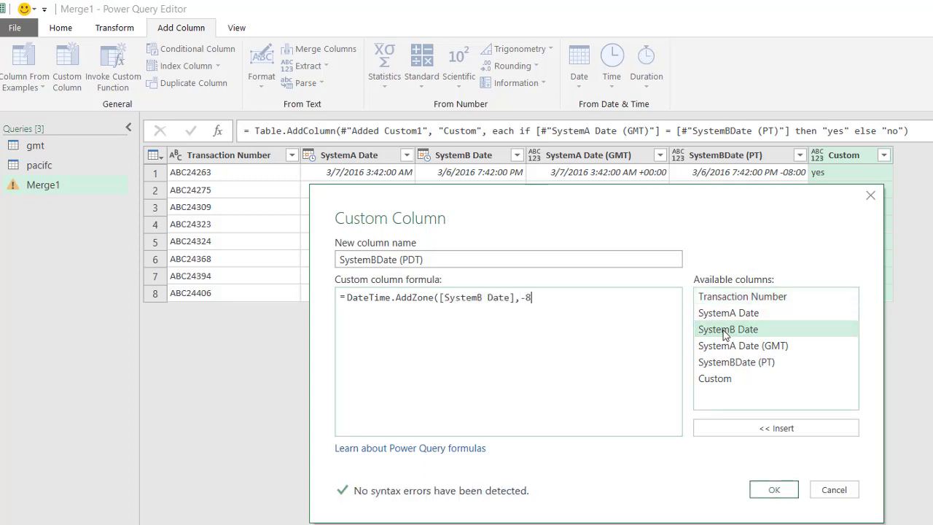
text())
Wrap the SystemBDate (PDT) formula in DateTimeZone.ToLocal( ) and add the column to the query
text(Datt)
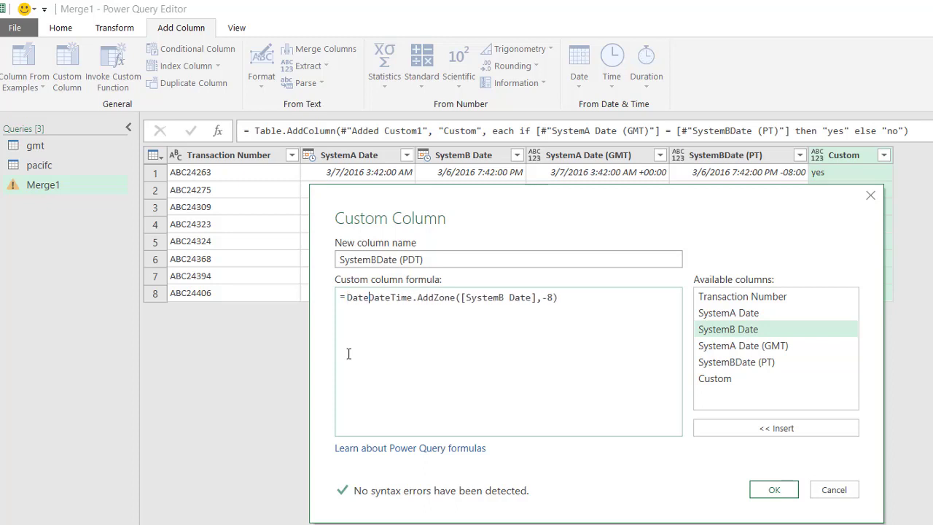
text(Time)
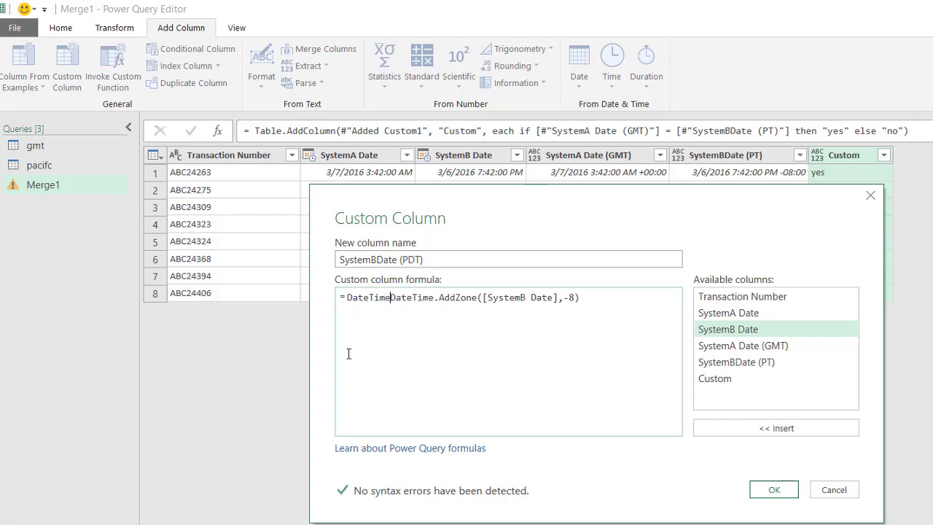
text(Zone.)
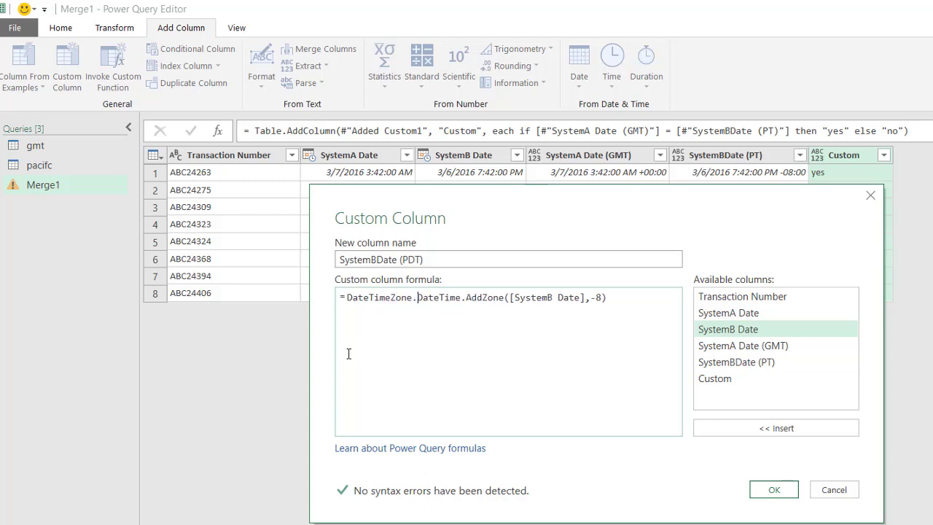
text(ToLoc)
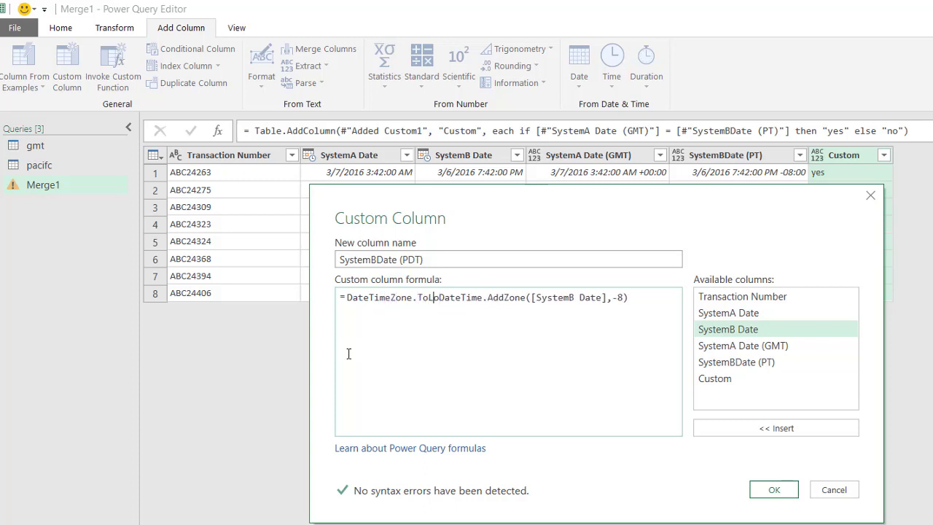
text(al)
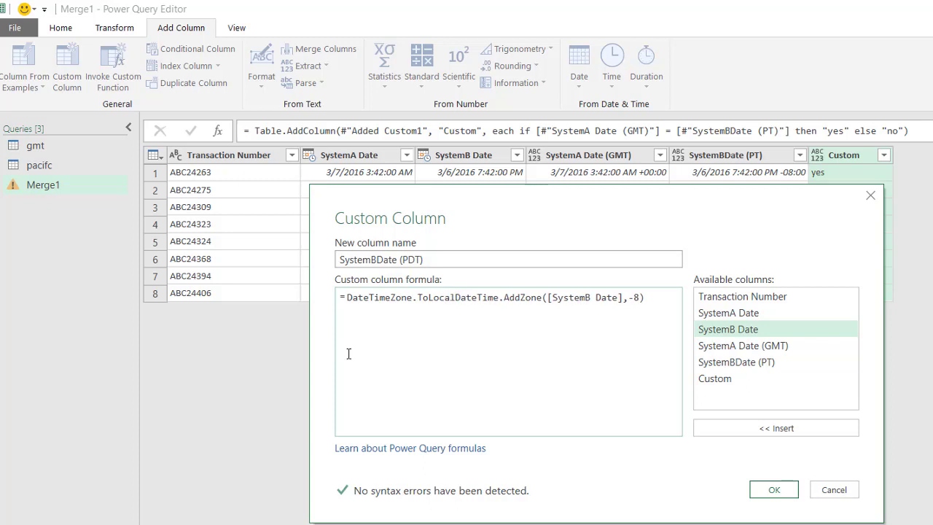
text(()
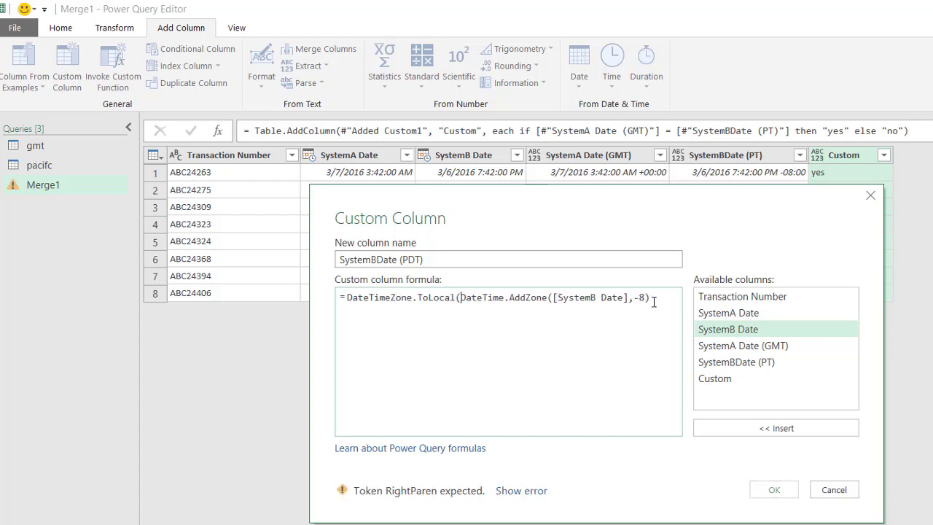
text())
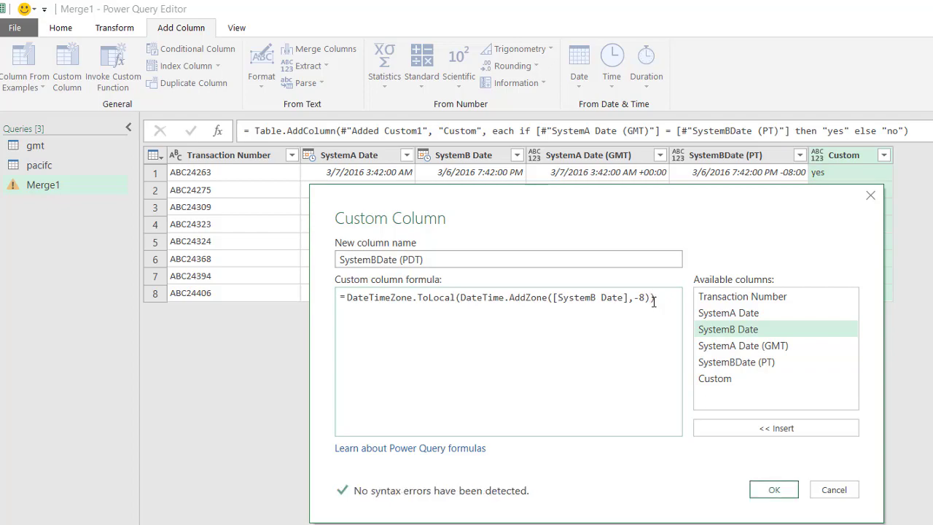
click(774, 494)
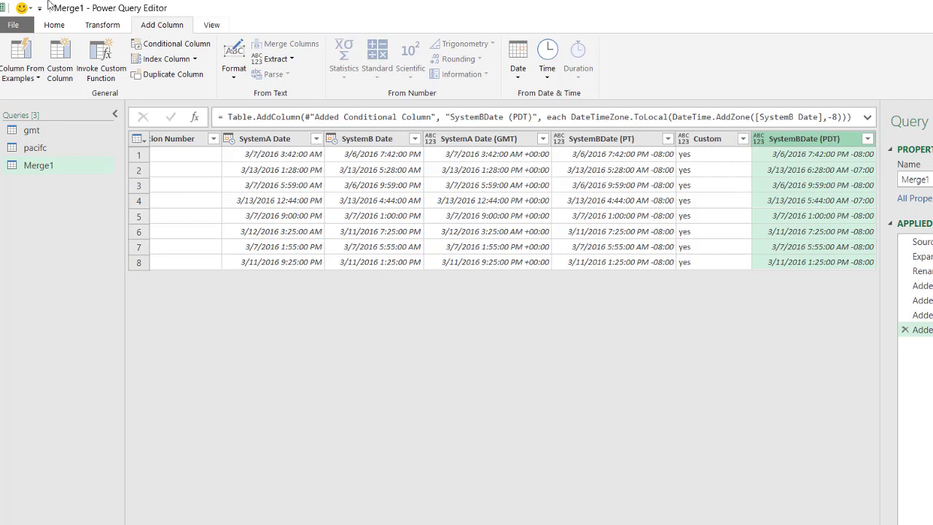
Start a new conditional column with a rule testing whether SystemA Date (GMT) equals the SystemBDate (PDT) column
click(186, 45)
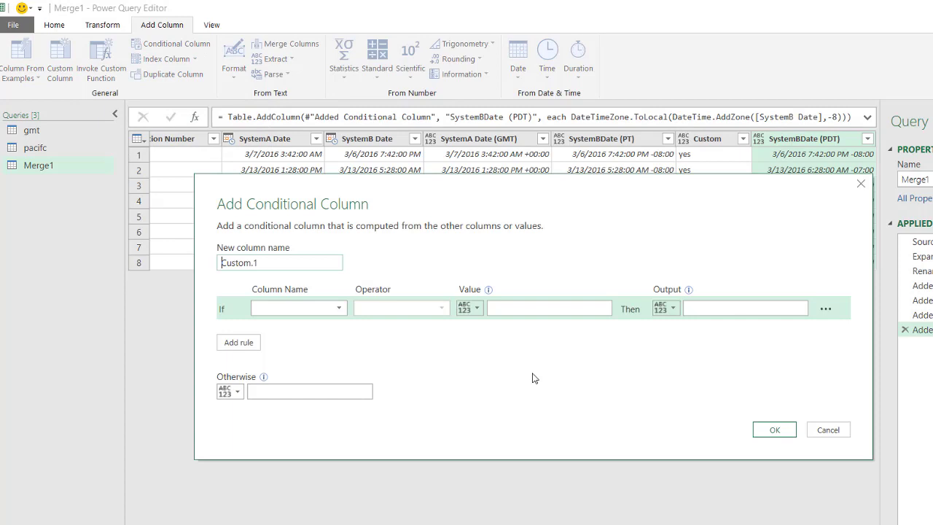
click(329, 312)
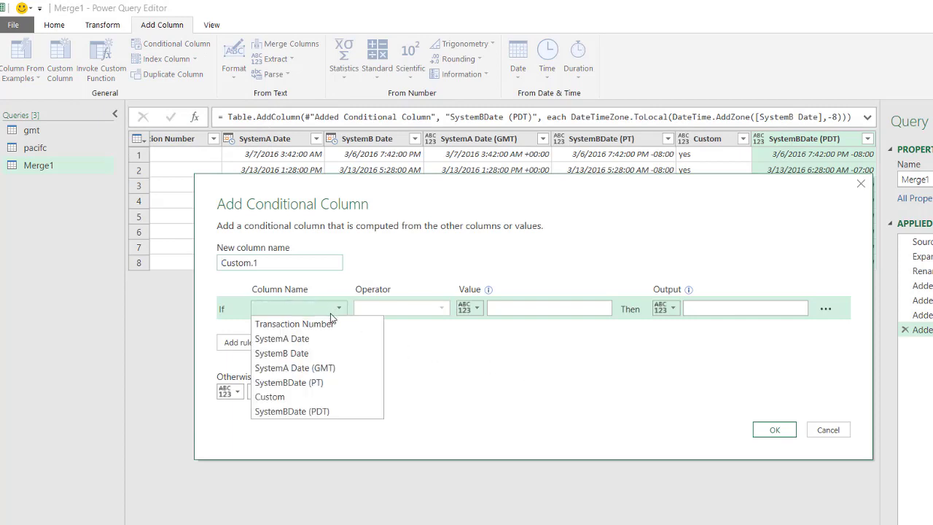
click(322, 368)
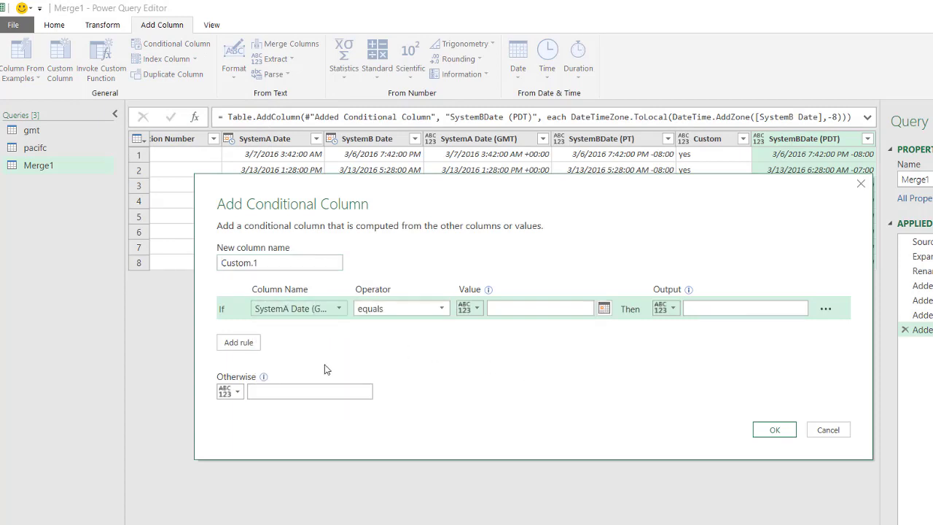
click(476, 309)
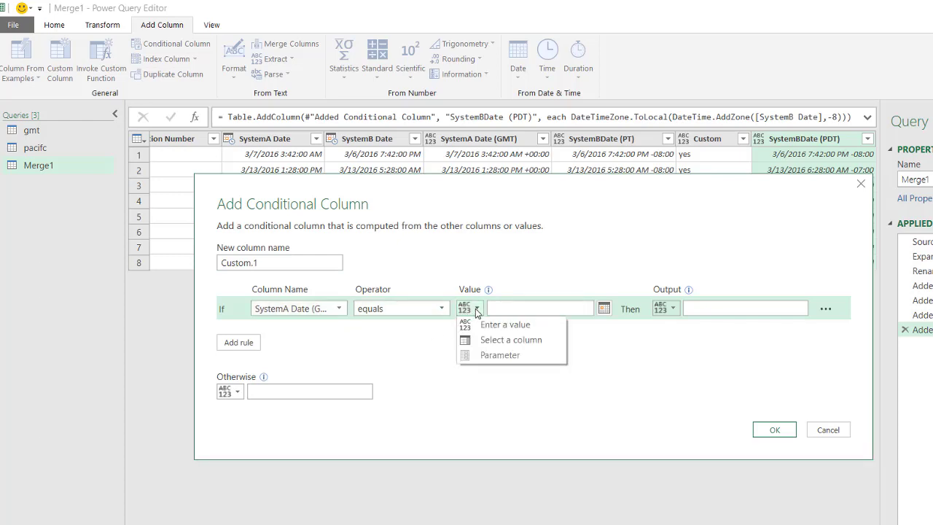
click(497, 343)
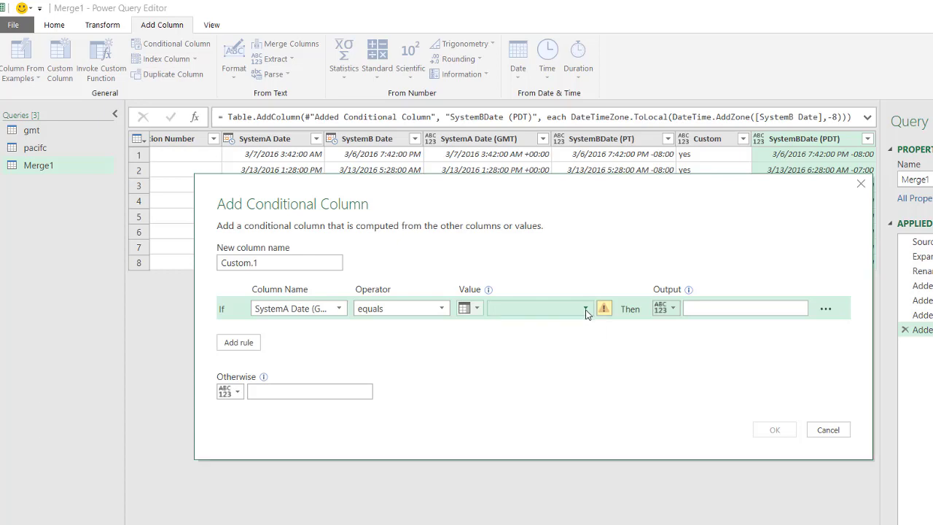
click(586, 310)
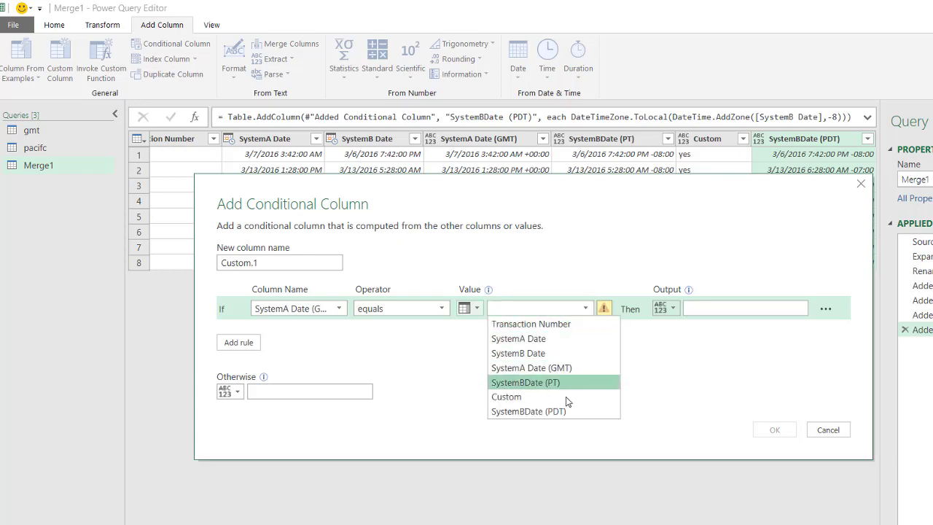
click(540, 415)
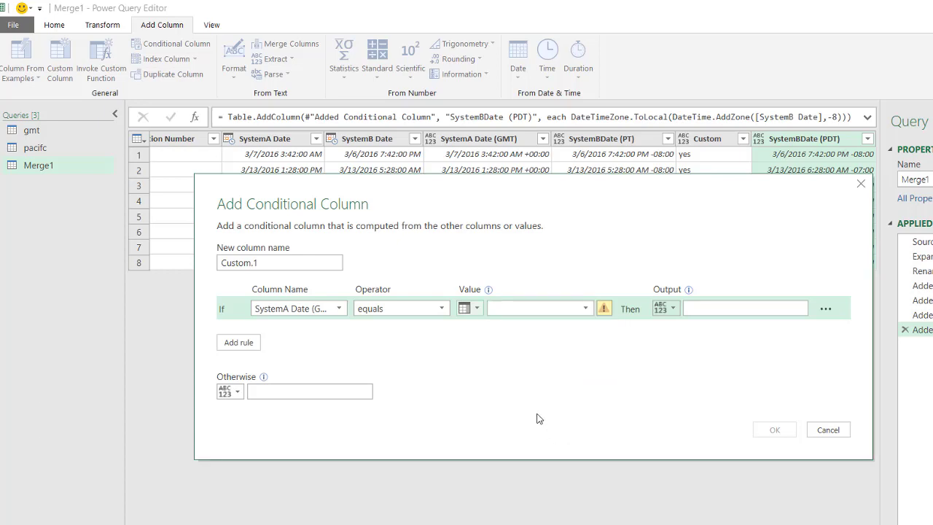
Set the rule's output to Yes and the otherwise value to No, and add the Custom.1 conditional column
click(713, 306)
text(Yes)
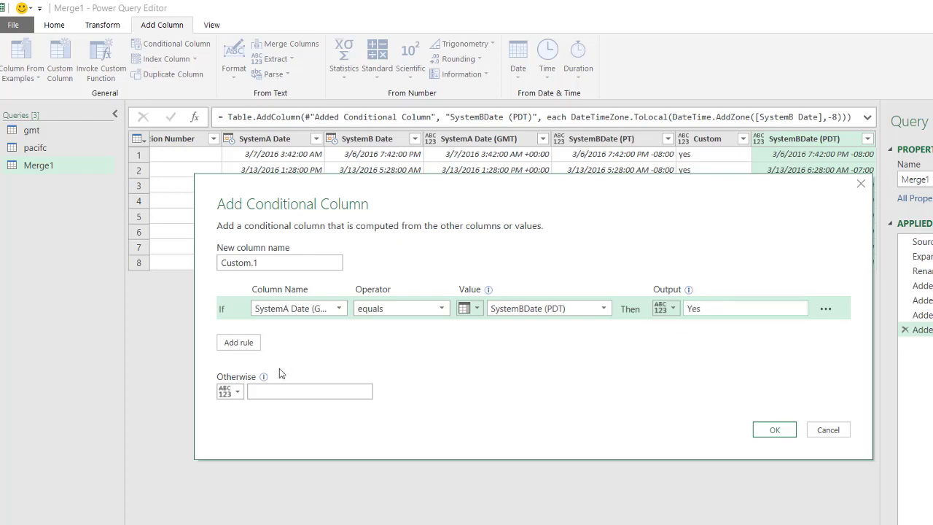
click(301, 391)
text(No)
click(775, 430)
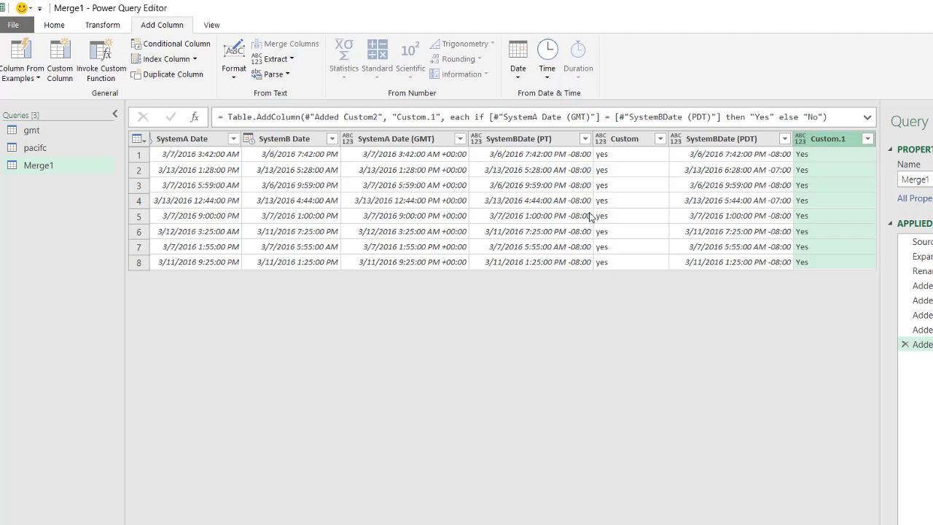
Delete both conditional column steps, Added Conditional Column1 and Added Conditional Column, from the Merge1 query
click(631, 142)
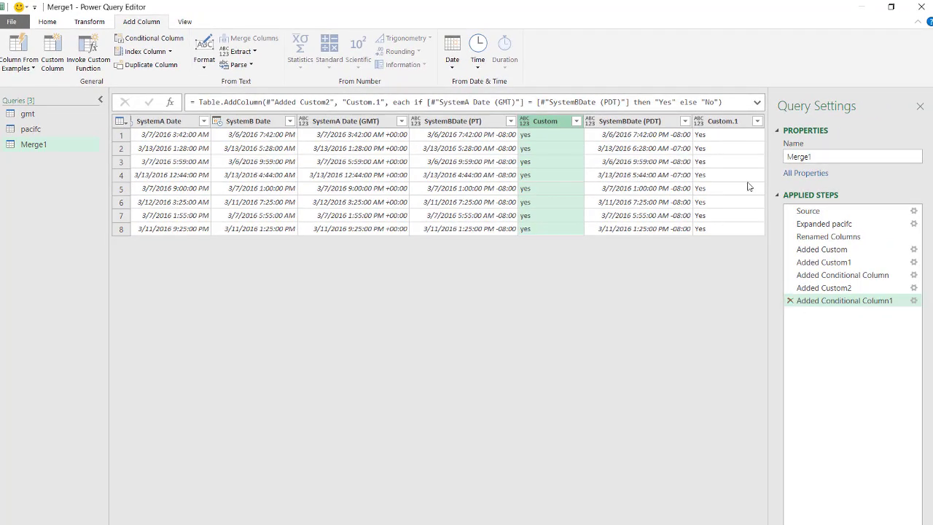
click(790, 301)
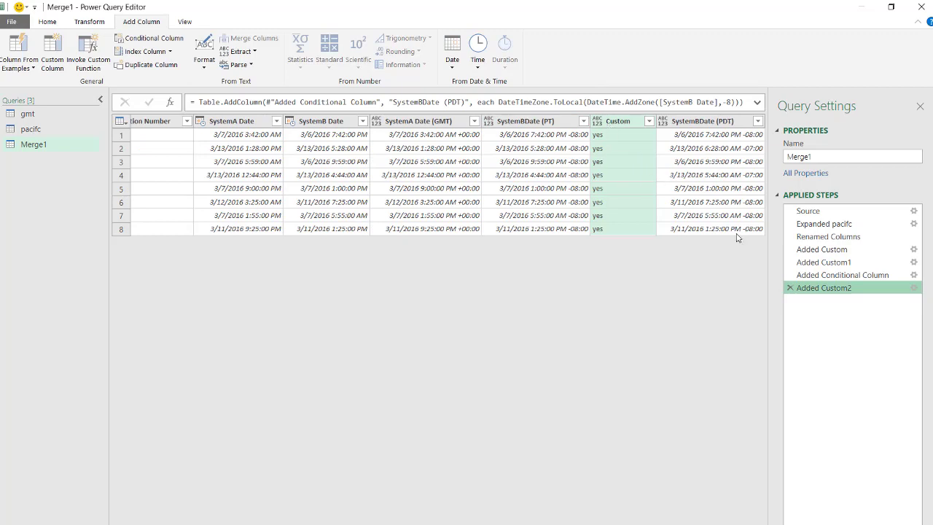
click(790, 276)
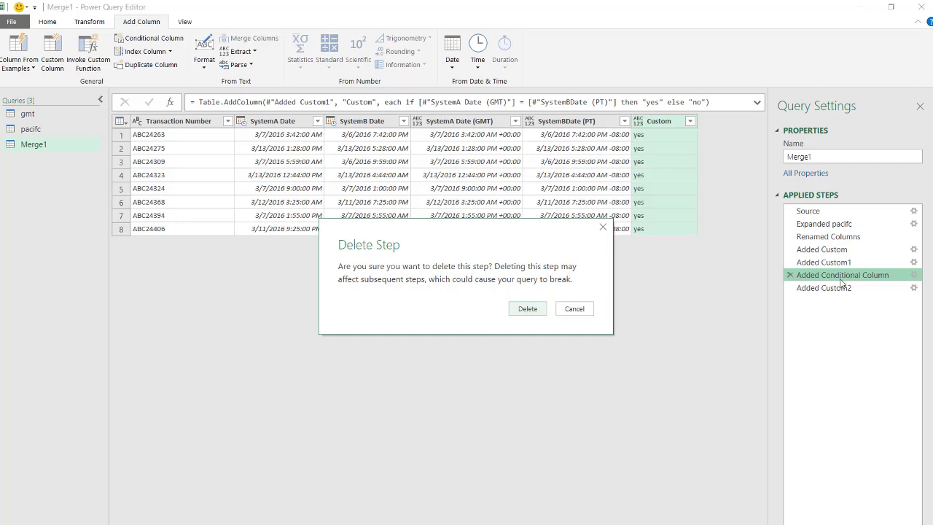
click(528, 309)
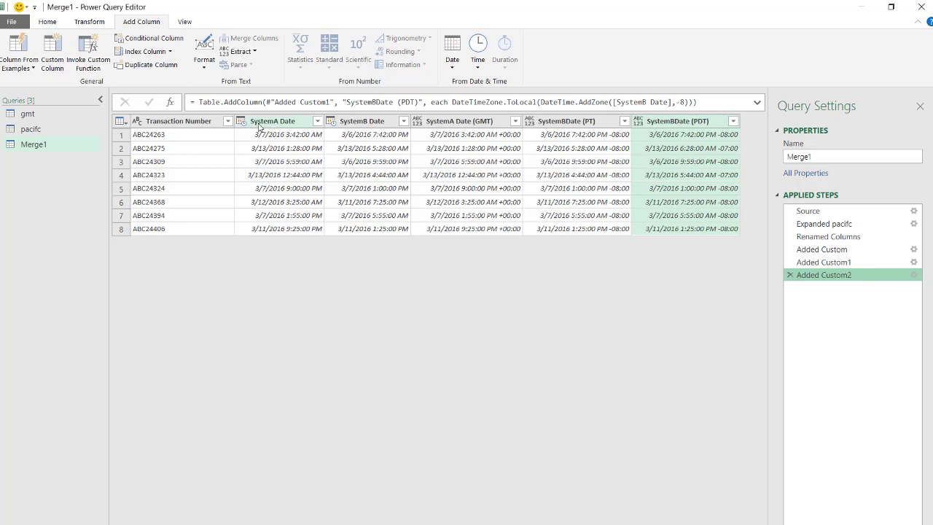
Change the data type of all columns from SystemA Date through SystemBDate (PDT) to Date/Time/Timezone
click(309, 125)
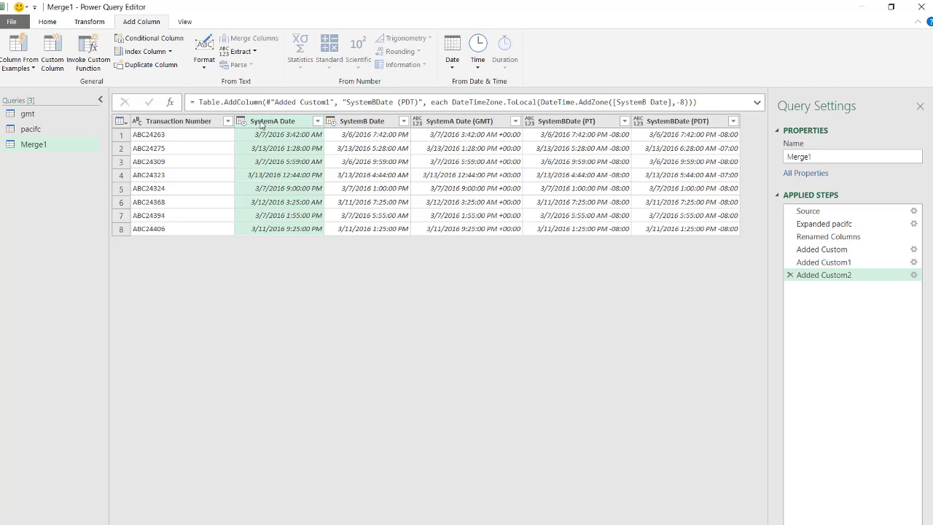
shift+click(667, 124)
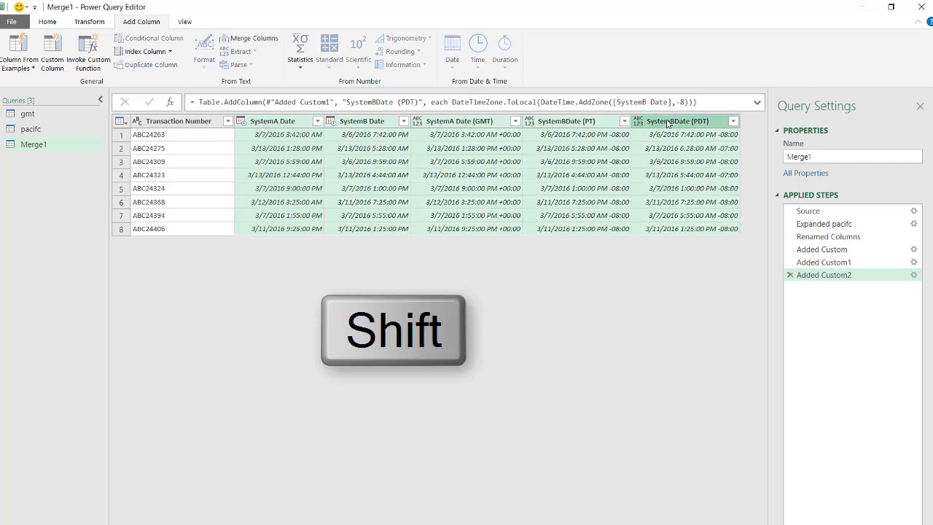
right_click(667, 122)
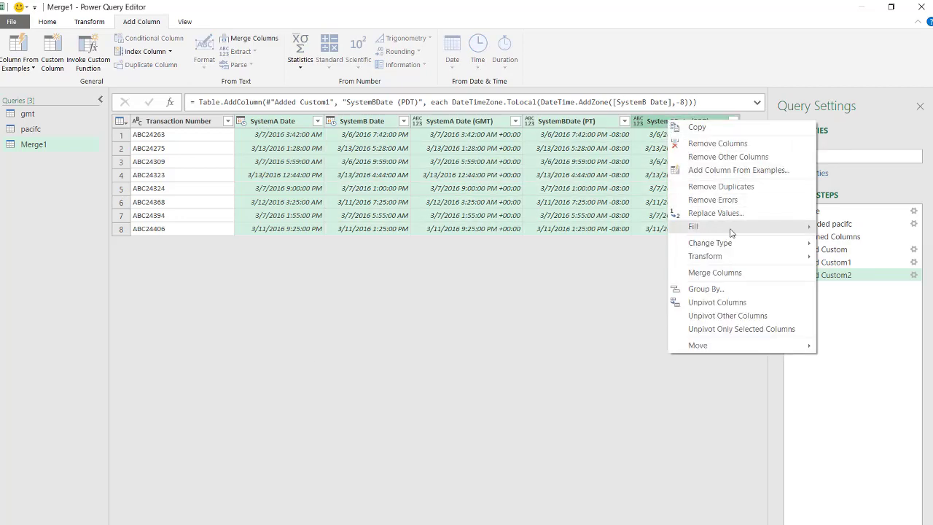
mouse_move(738, 245)
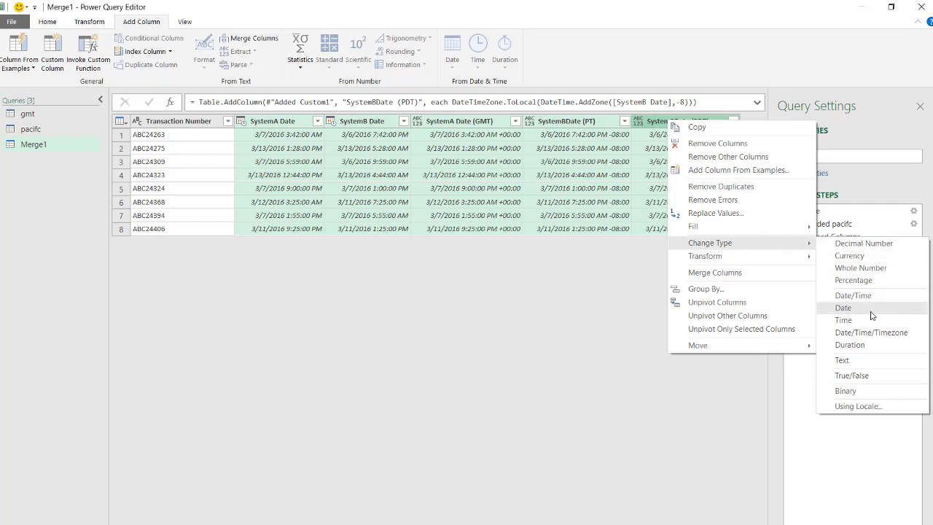
click(870, 334)
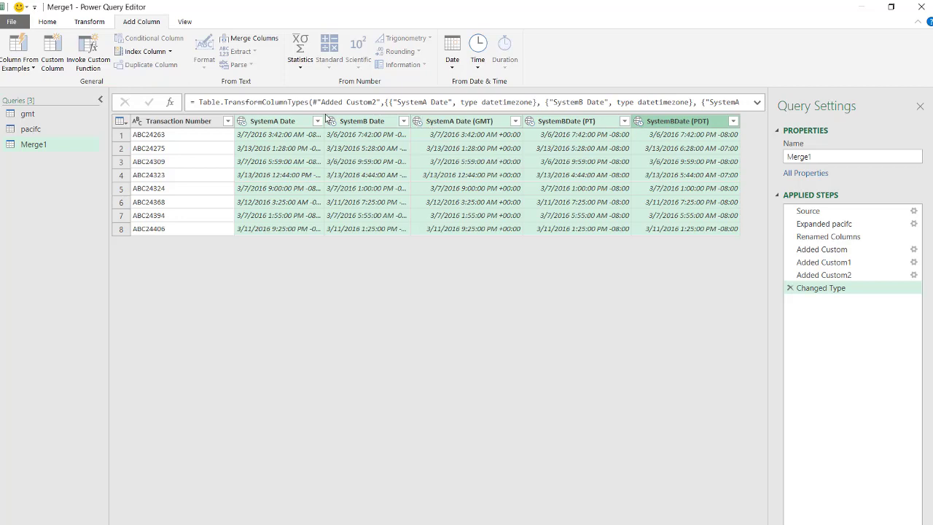
Close the query editor and load the Merge1 query into the Excel workbook as a table
click(45, 22)
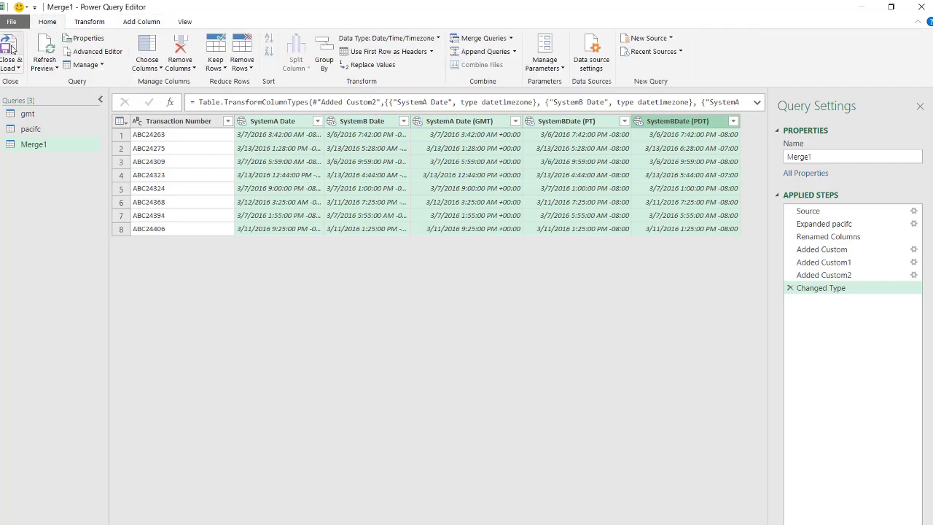
click(11, 49)
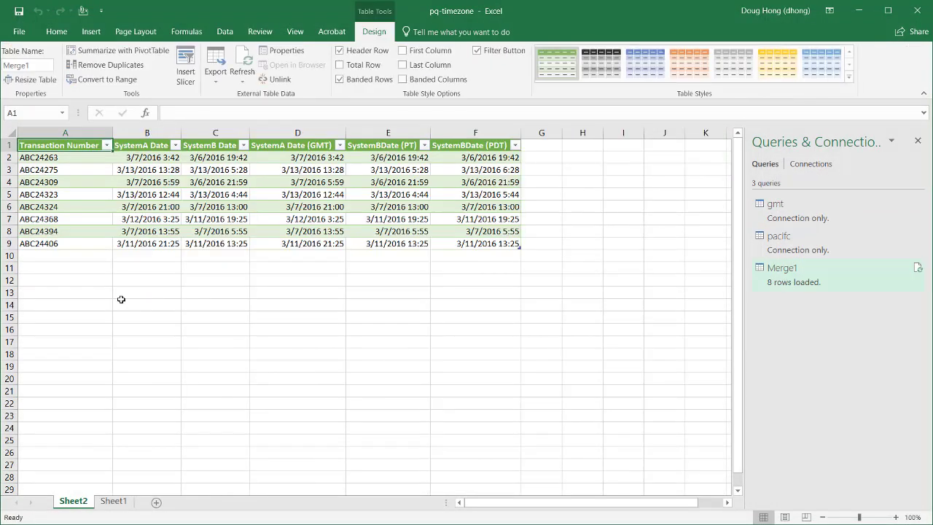
click(310, 160)
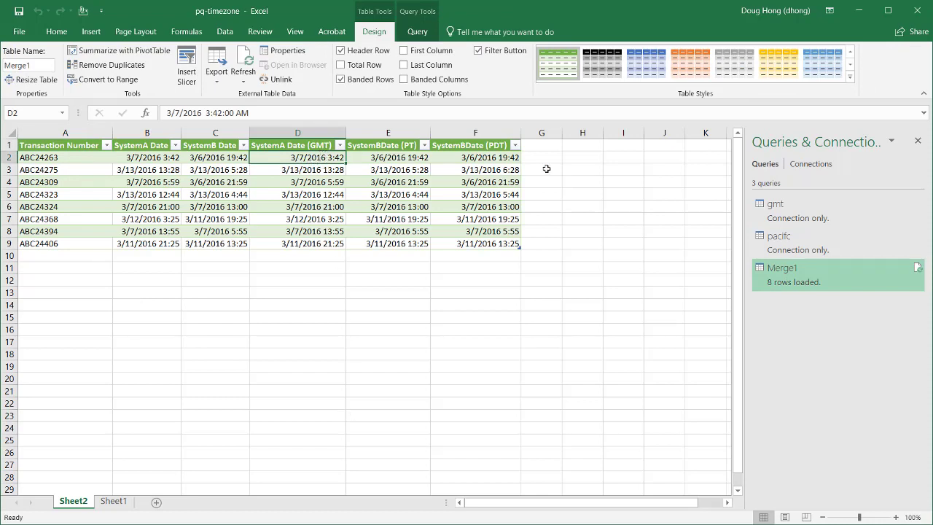
Enter the formula =D2=E2 in cell H2 to test whether the GMT and PT dates are equal
click(588, 158)
text(=)
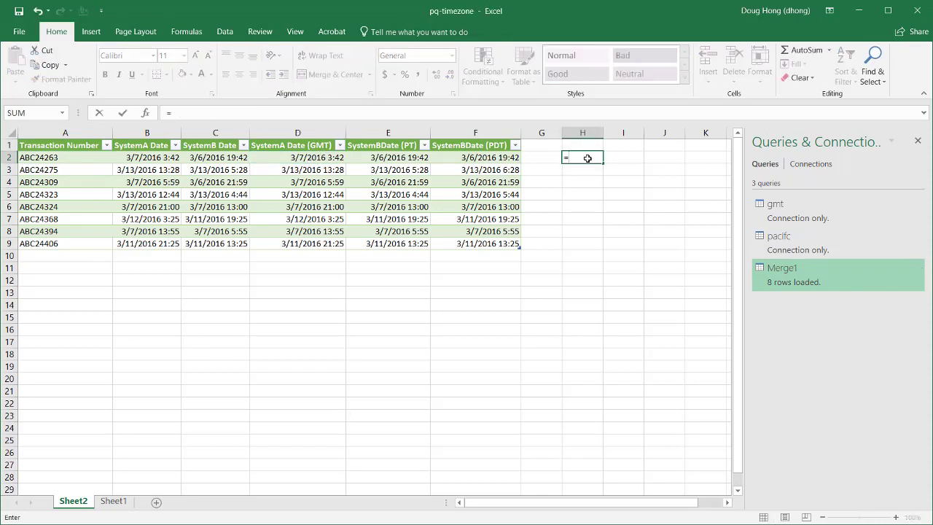
click(315, 158)
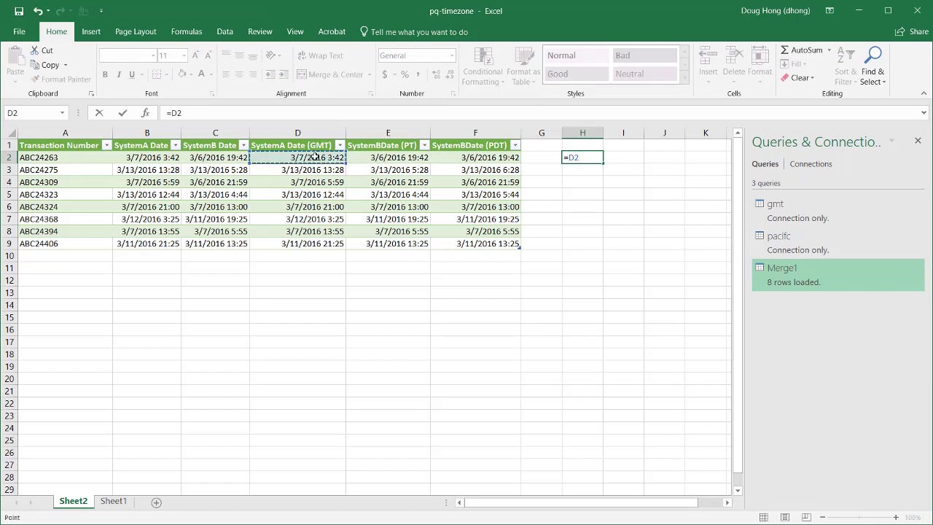
text(=)
click(390, 157)
key(Return)
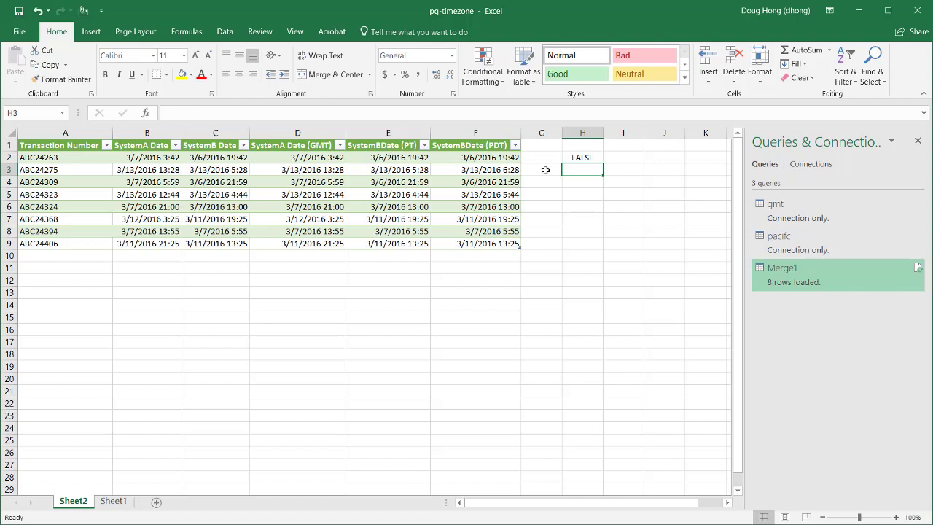
Replace the formula in H2 with =E2-D2 to calculate the difference between the PT and GMT dates
click(584, 159)
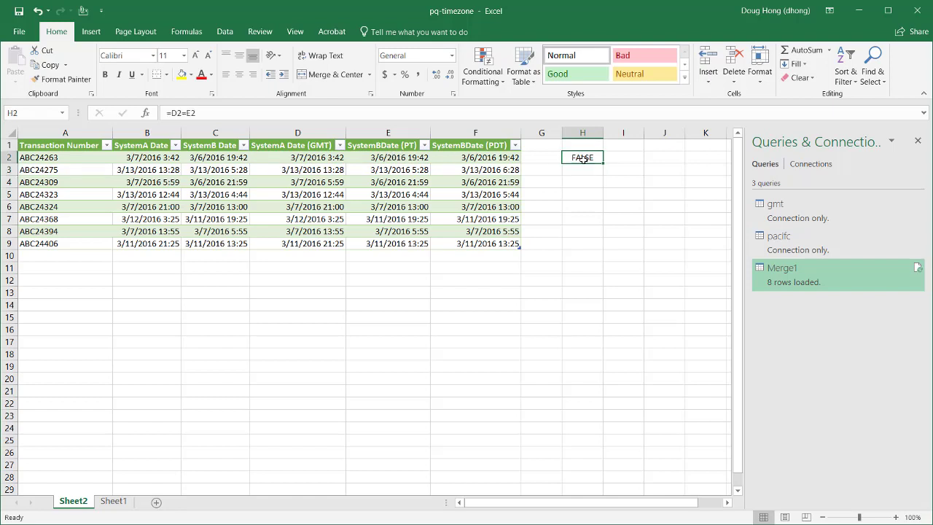
key(Delete)
text(=)
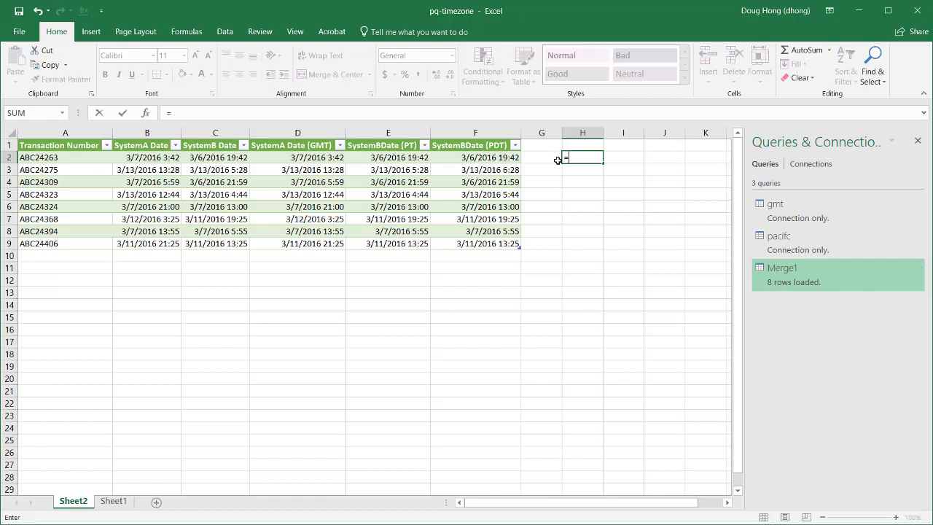
click(399, 157)
text(-)
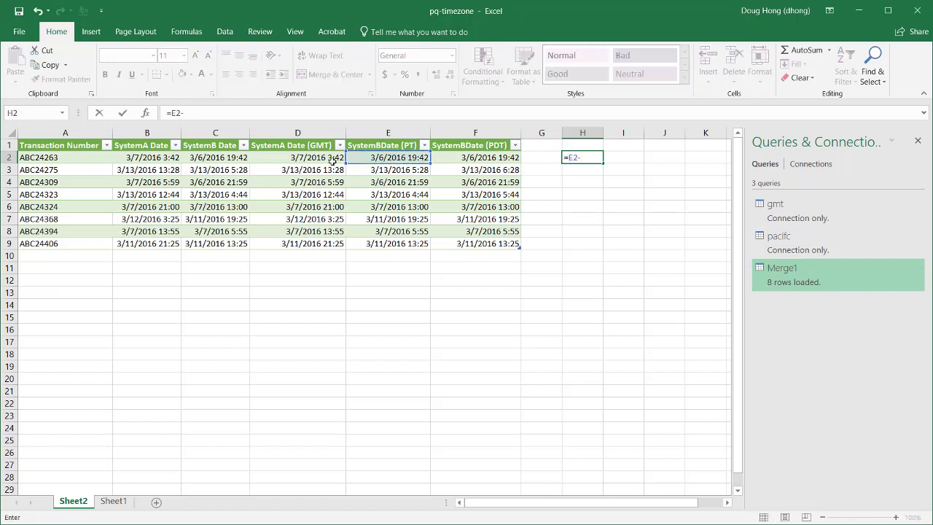
click(309, 157)
key(Return)
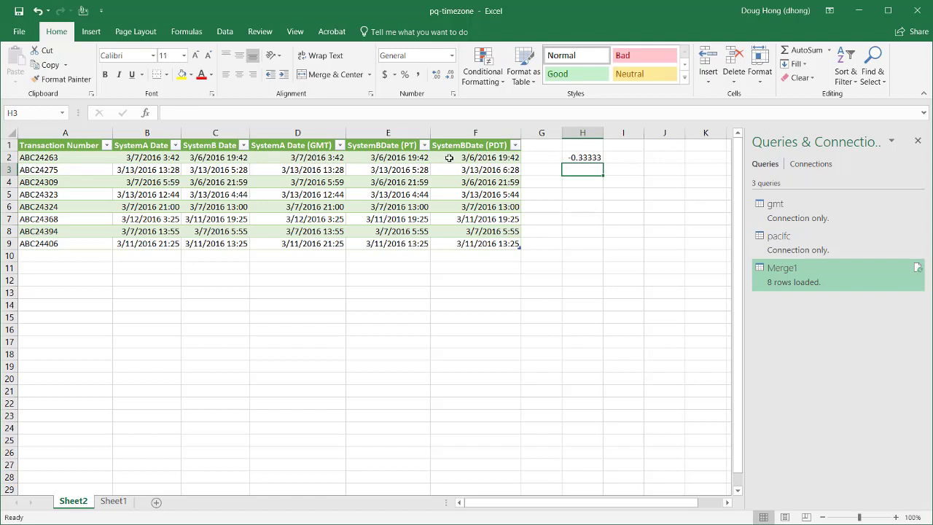
click(590, 157)
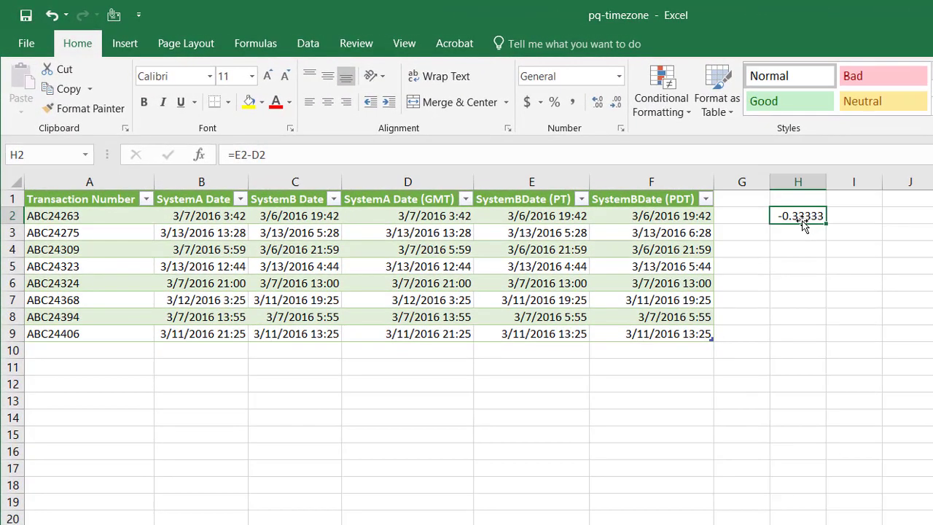
Enter the formula =8/24 in cell I2 to express eight hours as a fraction of a day
click(845, 216)
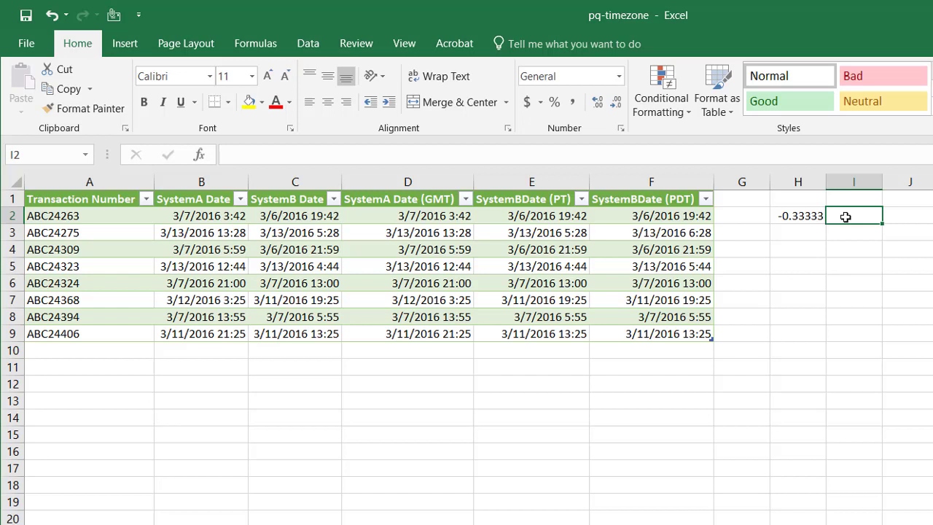
text(8)
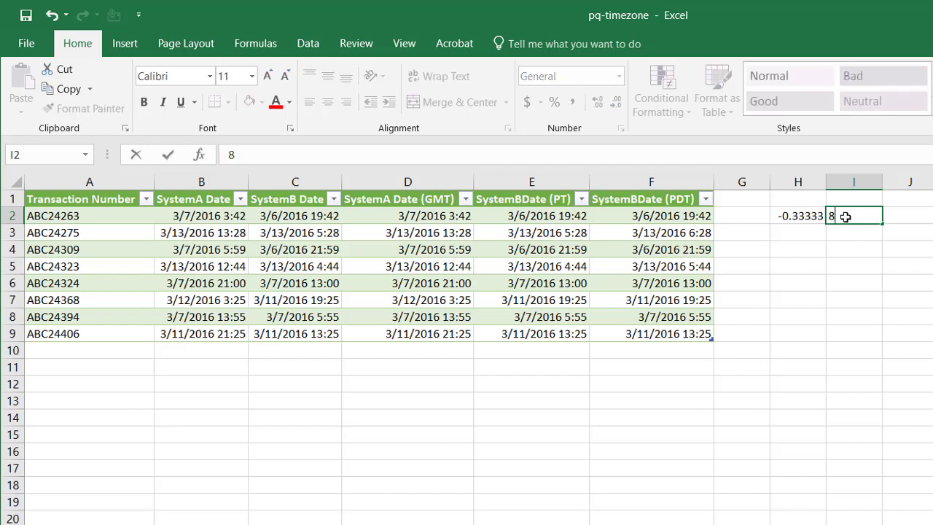
key(BackSpace)
text(=8/)
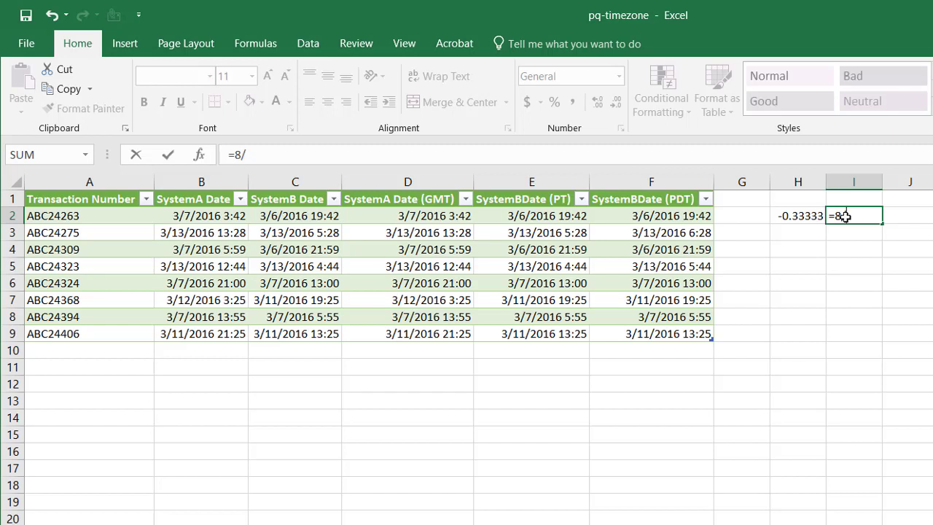
text(24)
key(Return)
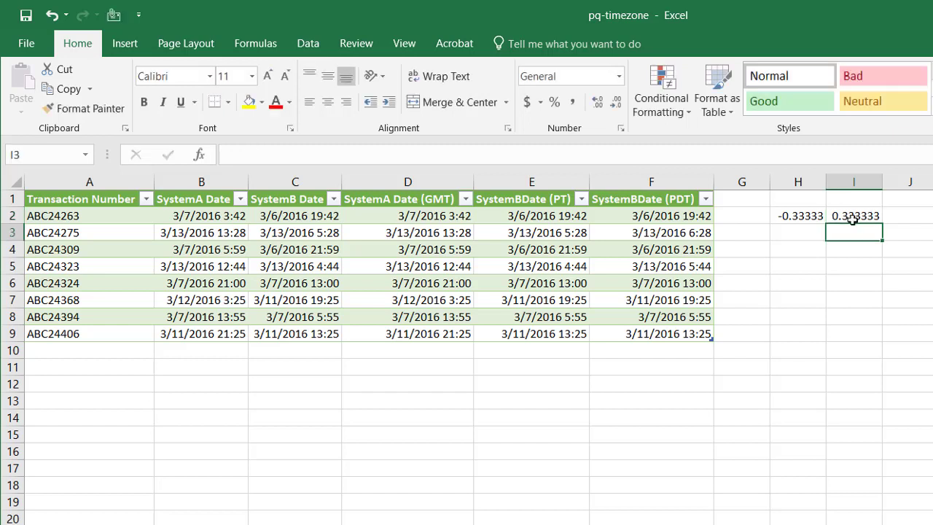
click(845, 216)
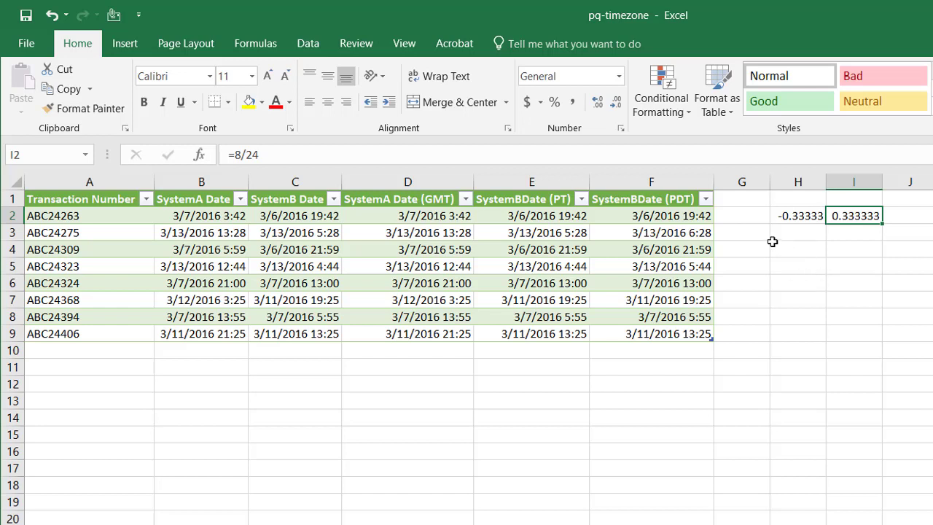
click(666, 234)
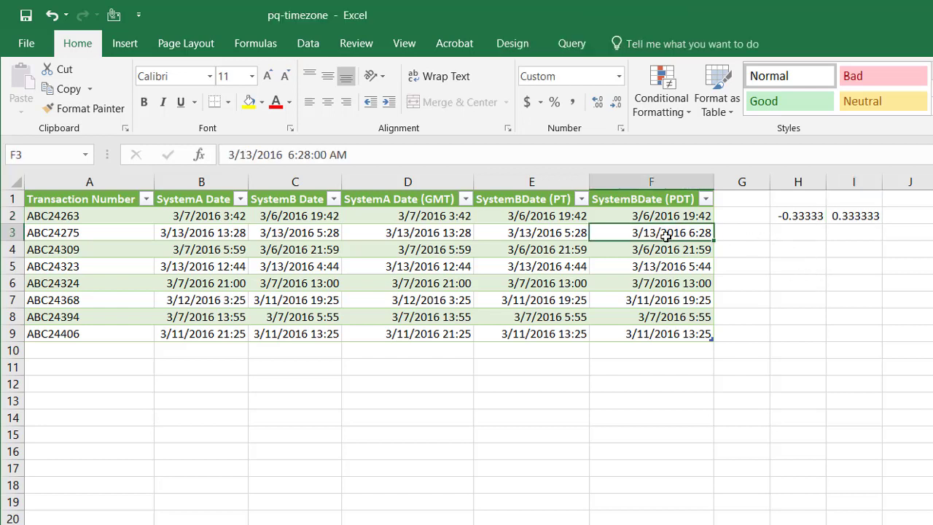